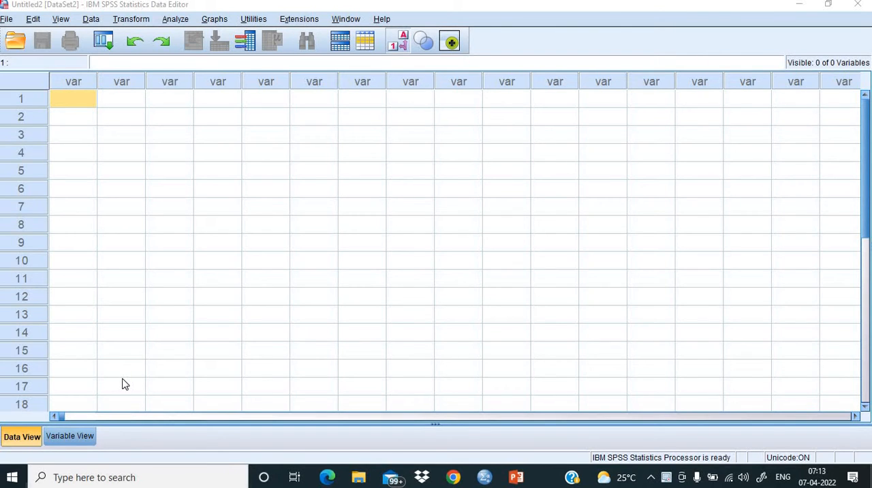
- Define two new variables named Type and Count in the first two rows of the variable definitions
click(56, 436)
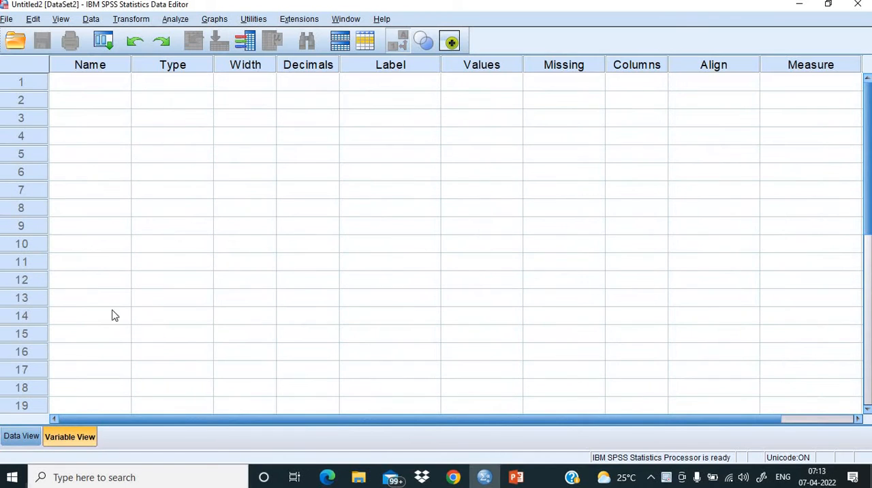
click(17, 439)
click(70, 436)
click(95, 87)
click(95, 83)
text(Type)
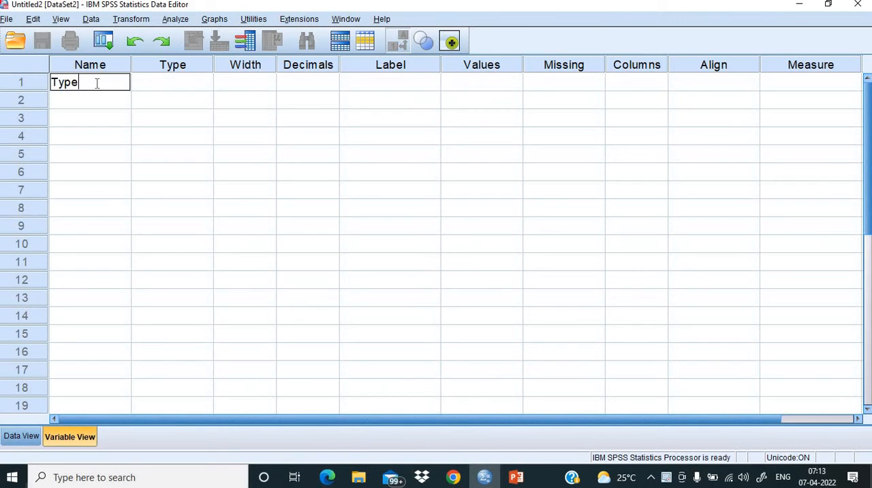
click(60, 107)
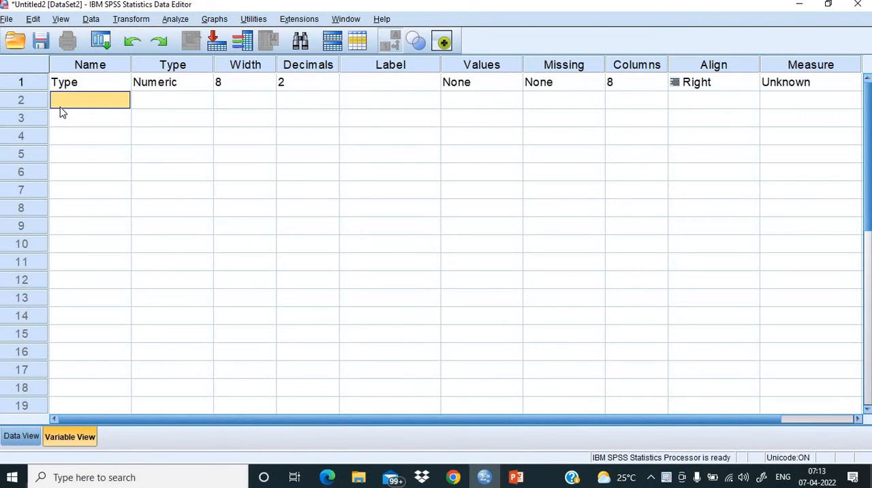
text(Count)
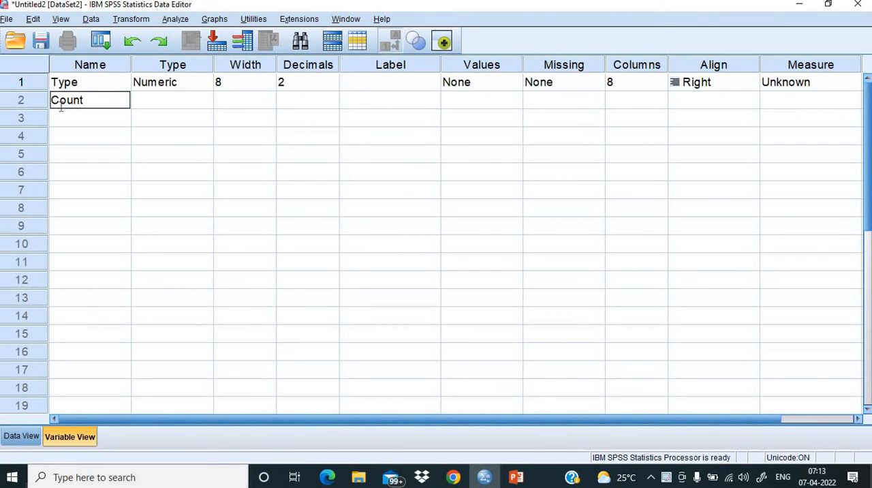
click(211, 154)
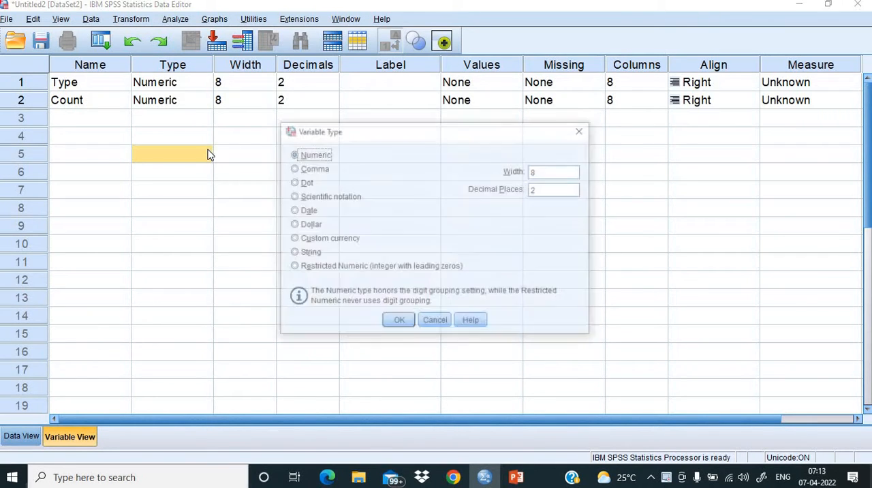
click(581, 136)
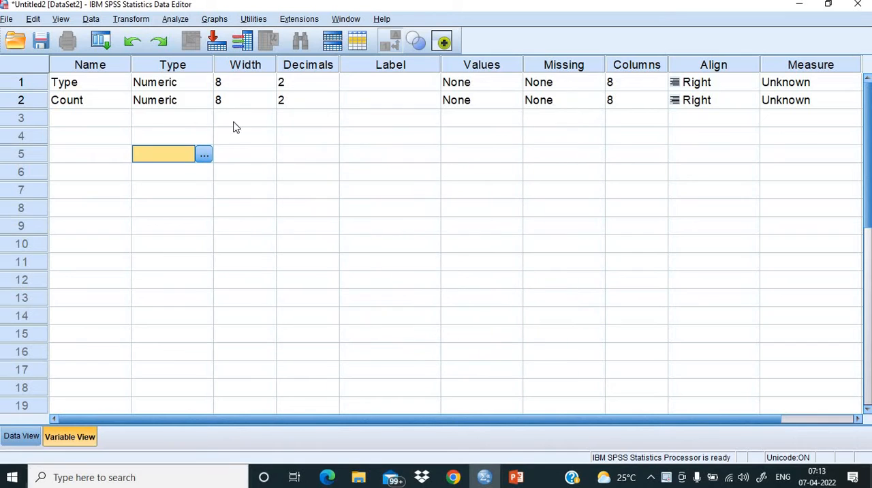
- Set the Type variable's decimals to 0 and its width to 1
click(297, 83)
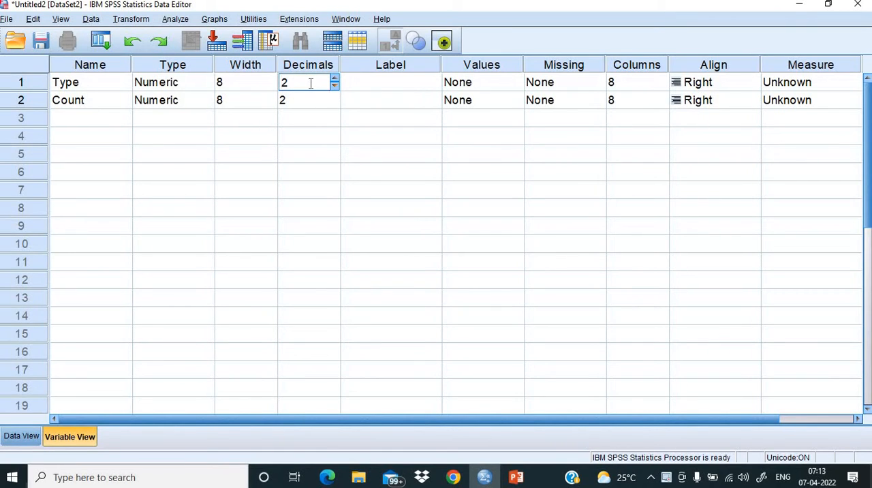
text(0)
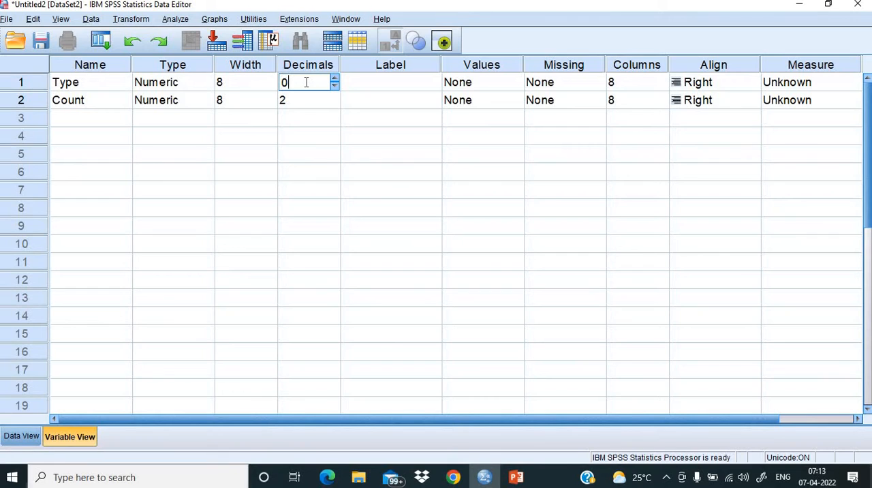
click(242, 80)
double_click(241, 81)
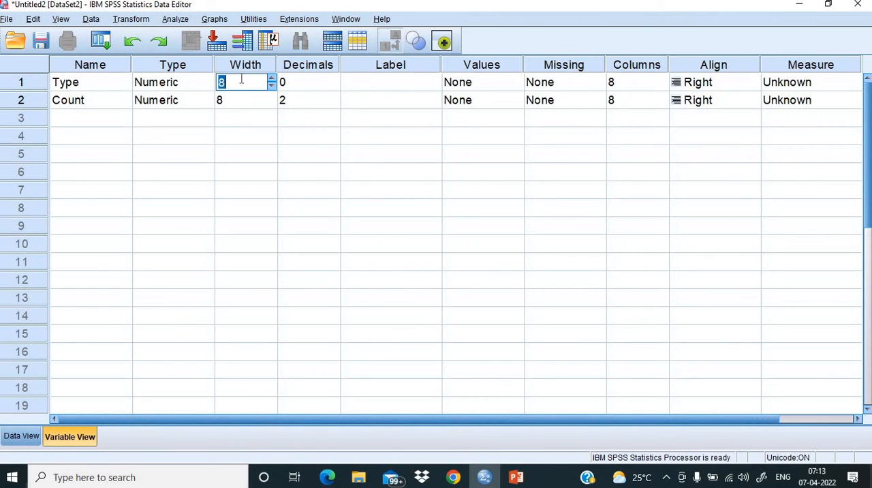
text(1)
- Give the Type variable the label "Smoking Habit"
click(383, 82)
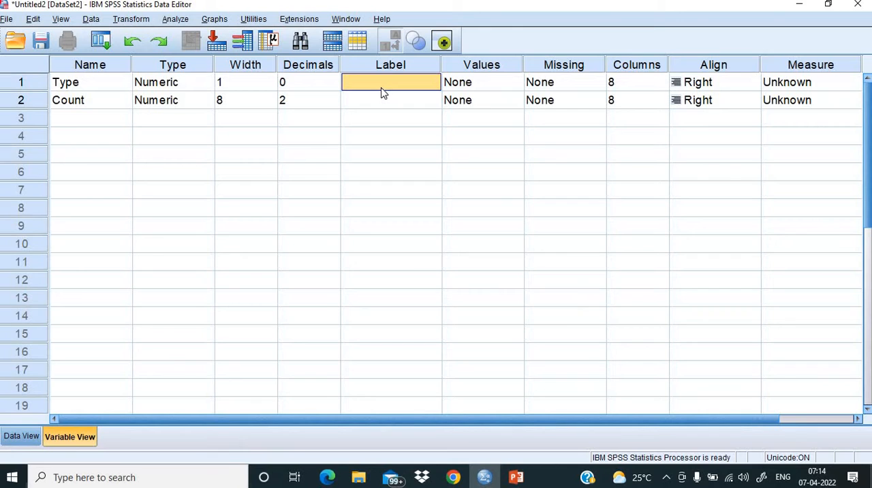
text(Sm)
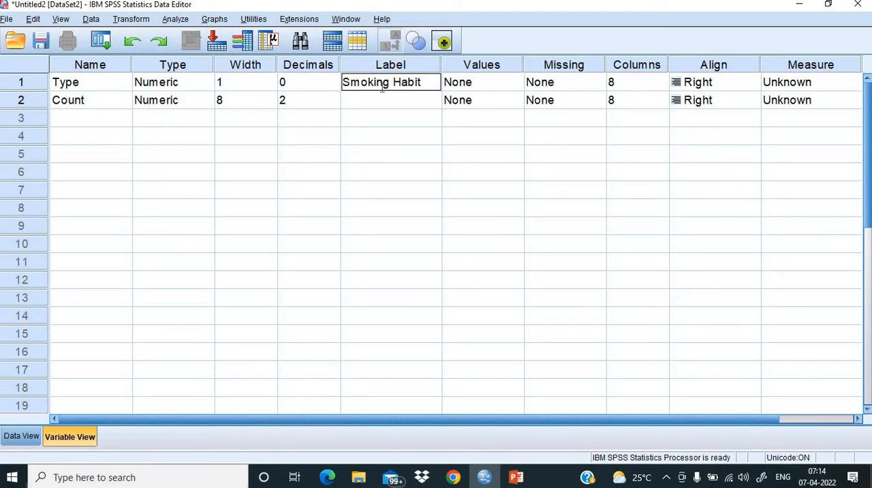
text(oking Habit)
- Add a value label to the Type variable that assigns "Smoker" to value 1
click(518, 85)
click(515, 82)
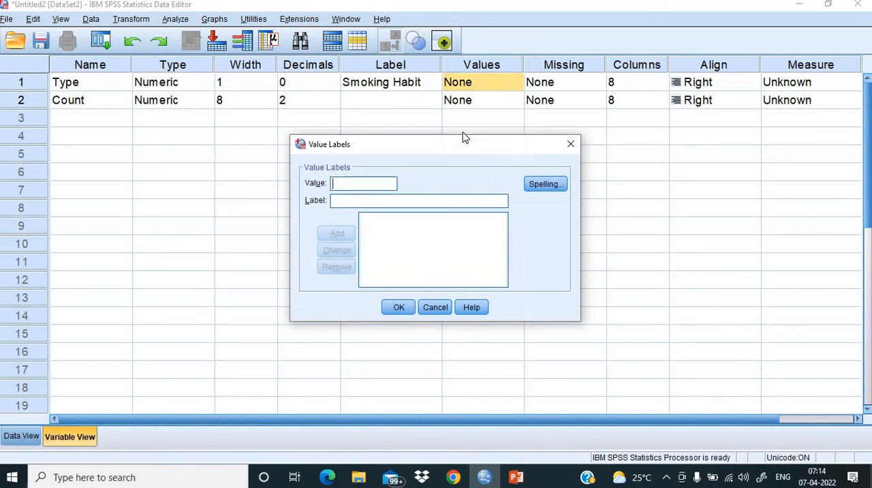
text(1)
text(Smoker)
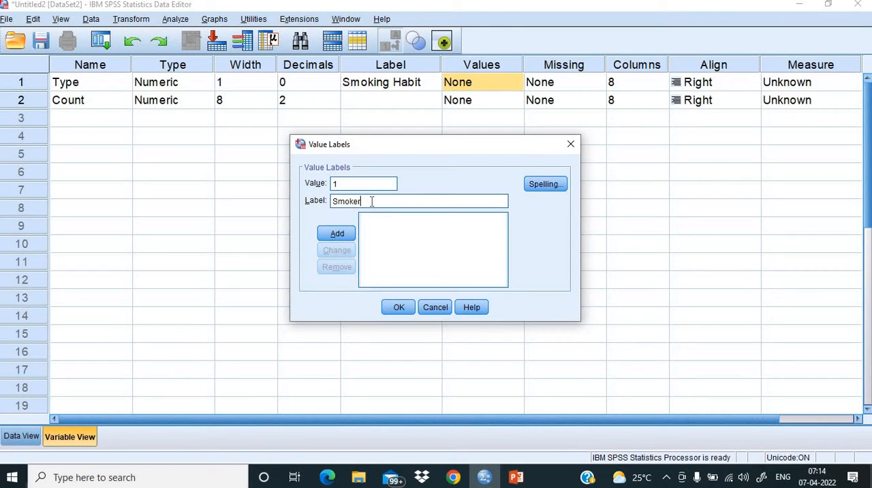
click(340, 237)
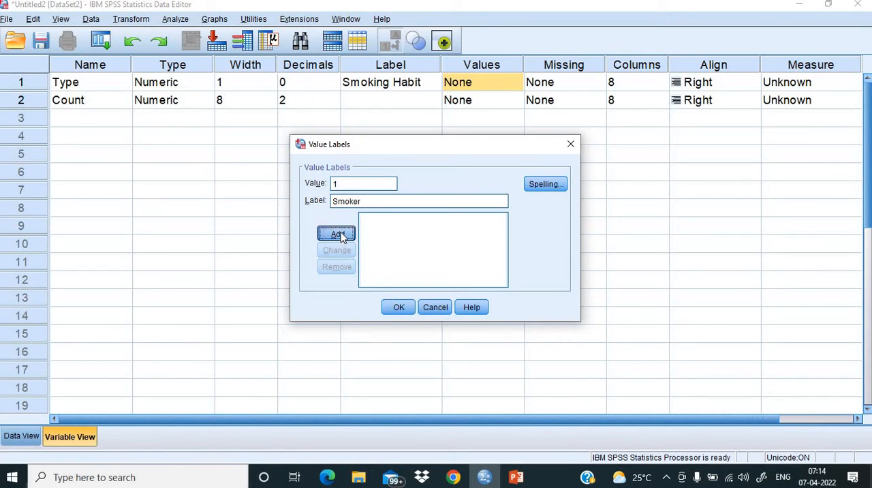
- Add the label "Non-smoker" for value 2 of the Type variable and accept the value labels
text(2)
click(360, 200)
text(Non-)
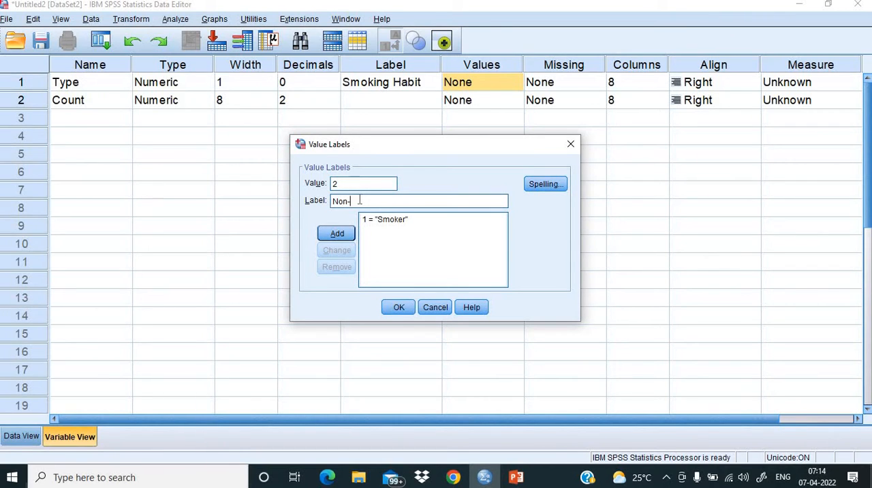
text(smoker)
click(326, 237)
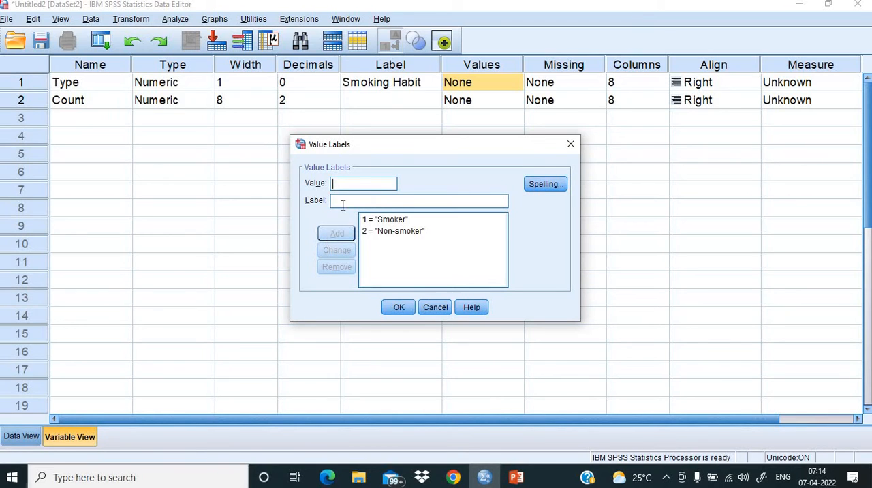
click(399, 307)
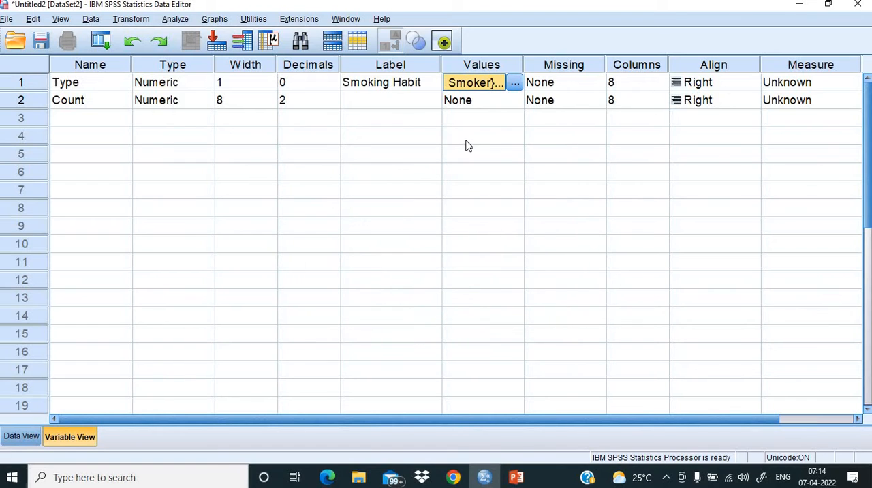
- Fill the Type column of the data sheet with Smoker in case 1 and Non-smoker in case 2
click(21, 436)
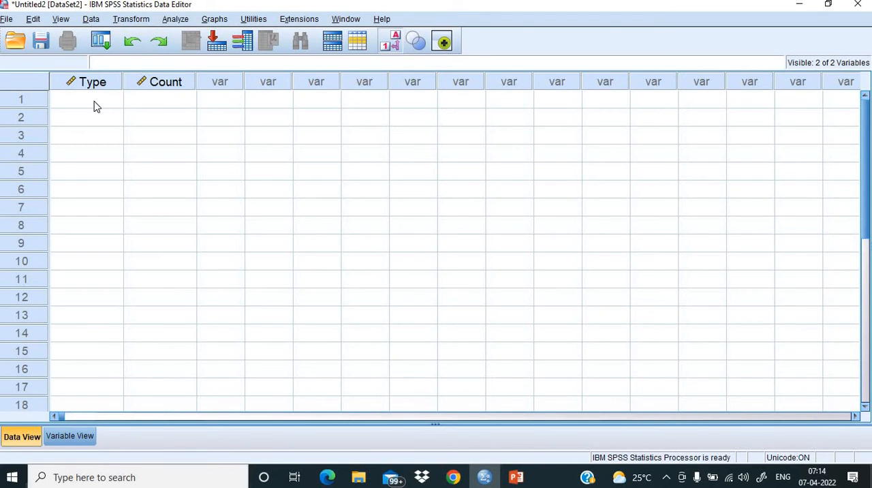
click(96, 105)
click(97, 100)
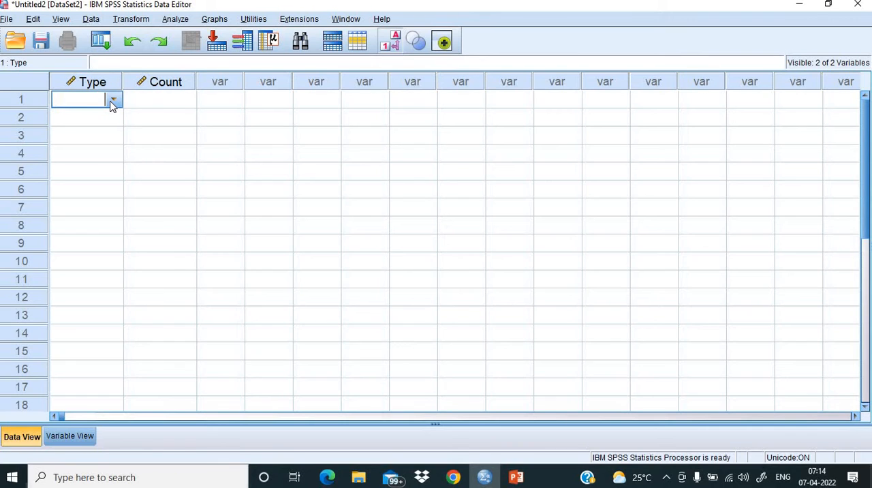
click(113, 101)
click(86, 117)
click(109, 119)
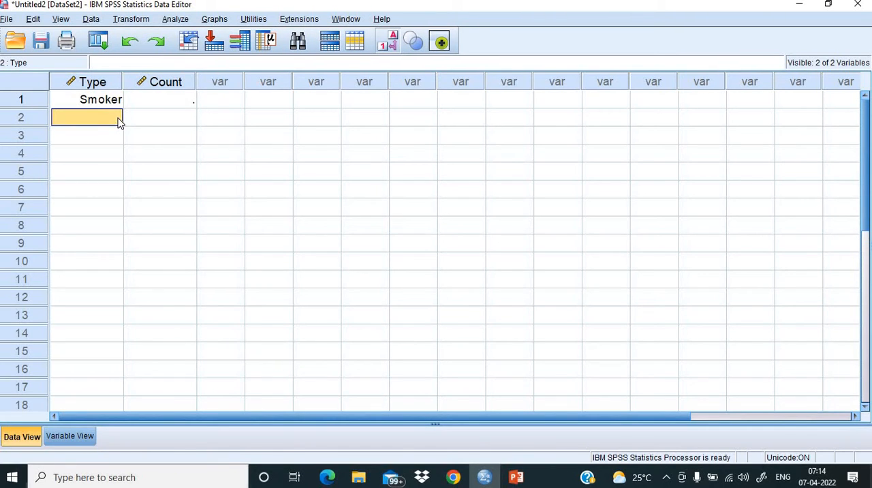
click(119, 121)
click(113, 118)
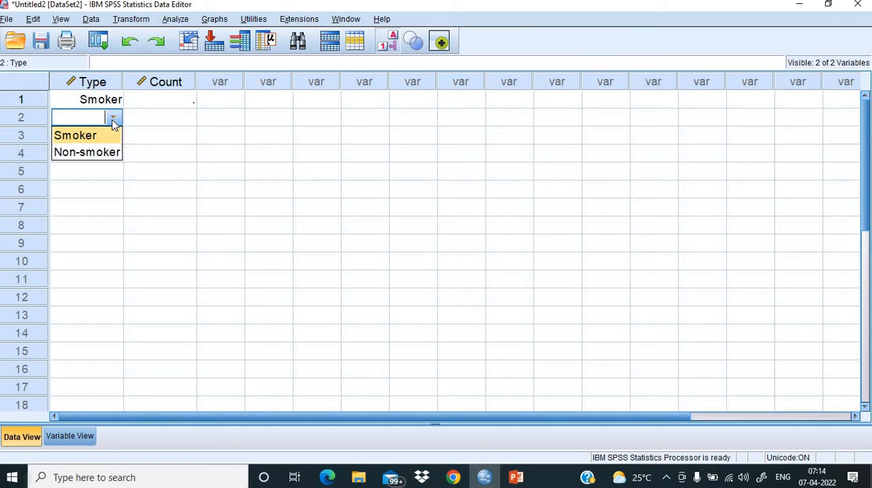
click(70, 153)
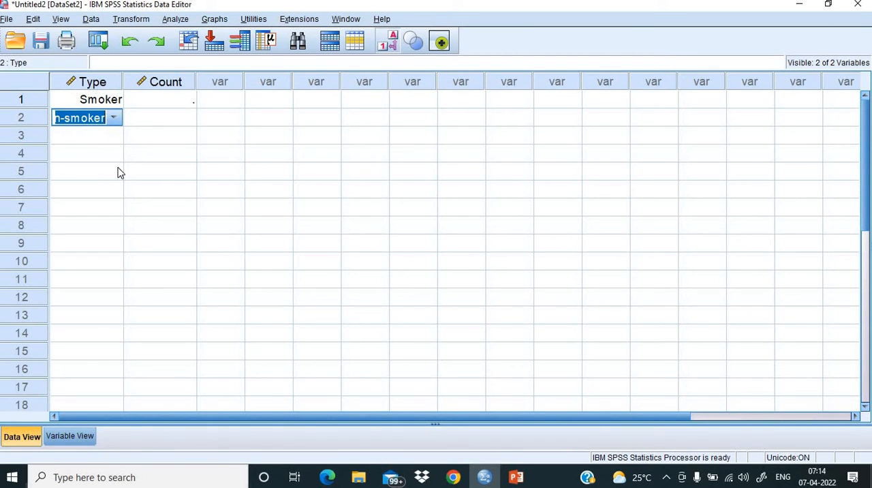
- Look up the counts on the PowerPoint slide, and in SPSS enter a Count of 113 for Smoker and 317 for Non-smoker
click(162, 102)
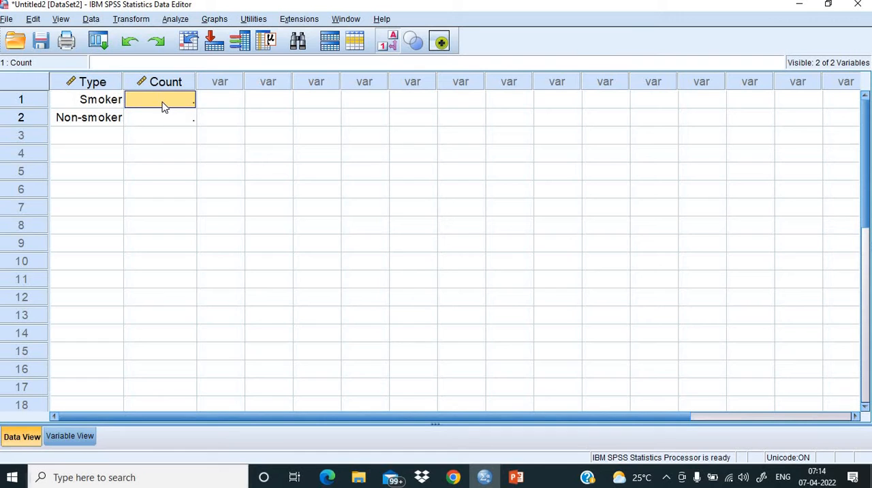
click(519, 479)
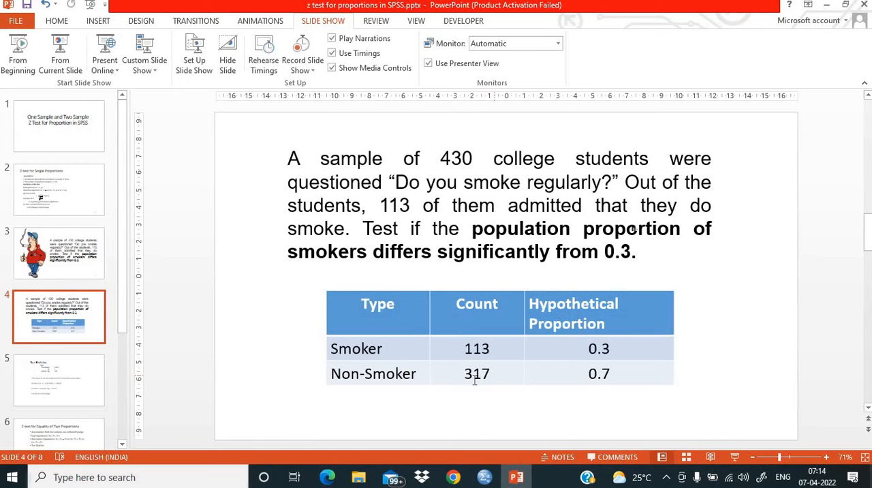
click(484, 477)
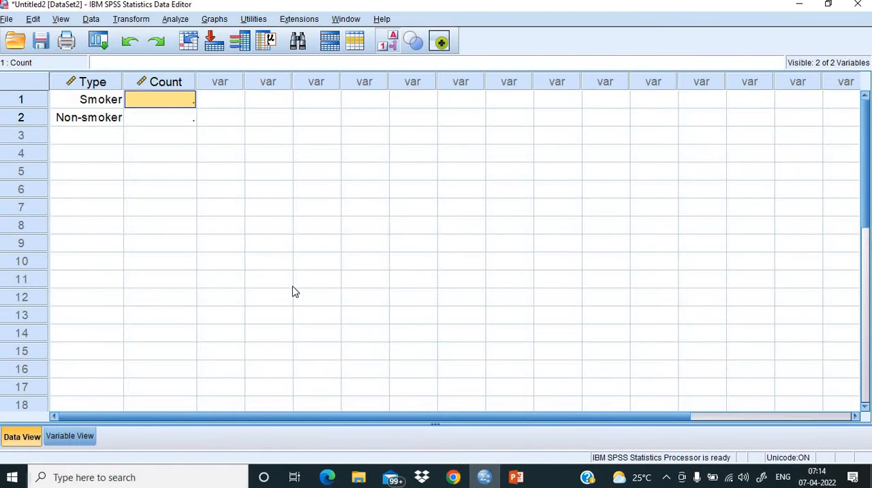
text(113)
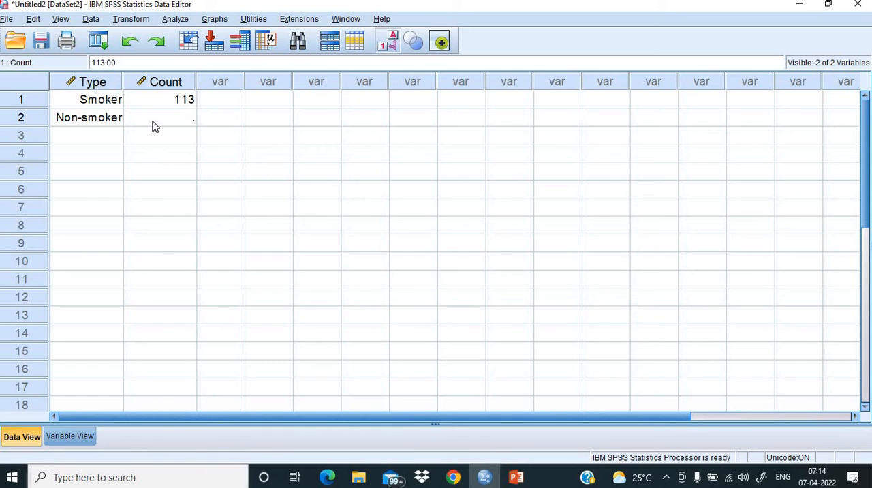
click(155, 125)
text(317)
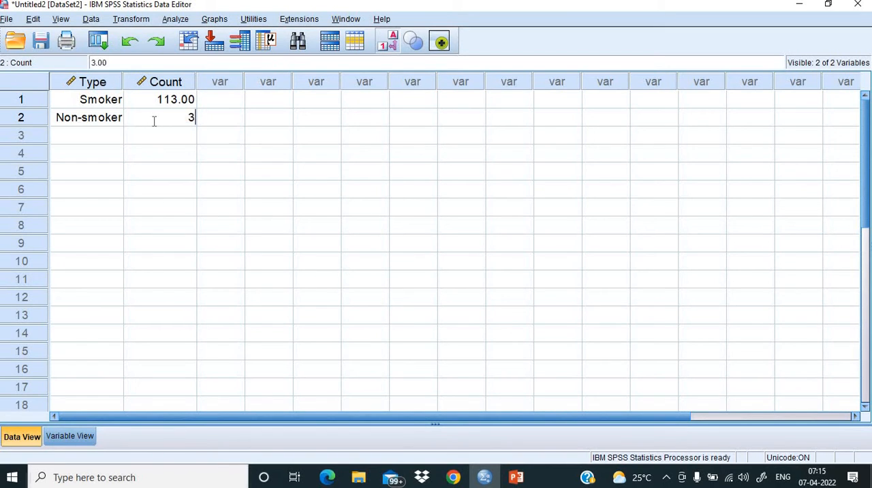
click(186, 155)
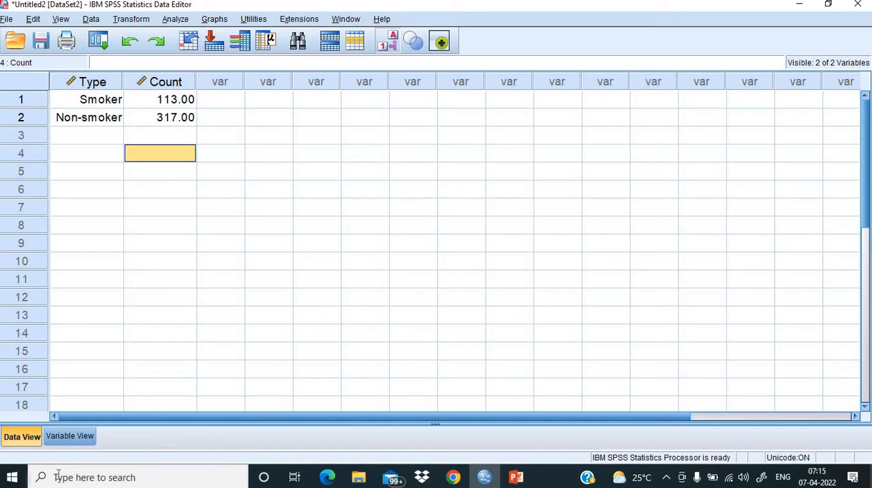
- Set the Count variable's decimals to 0 and return to the data sheet
click(78, 432)
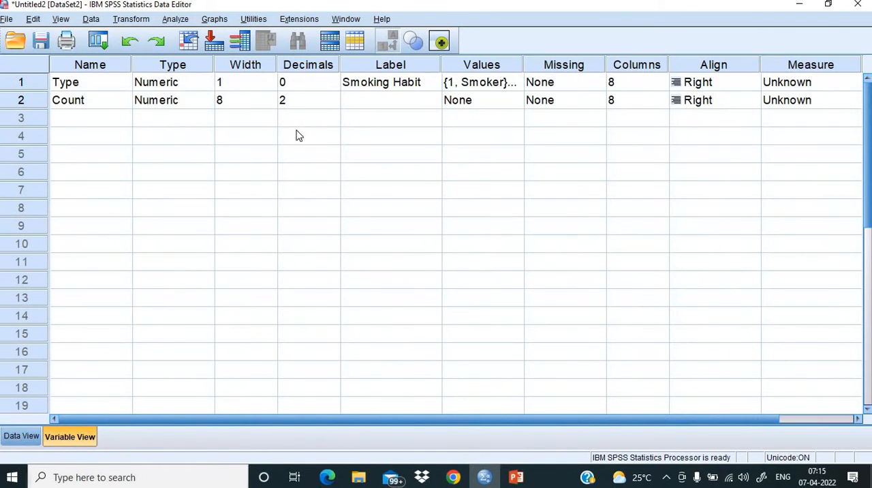
click(303, 100)
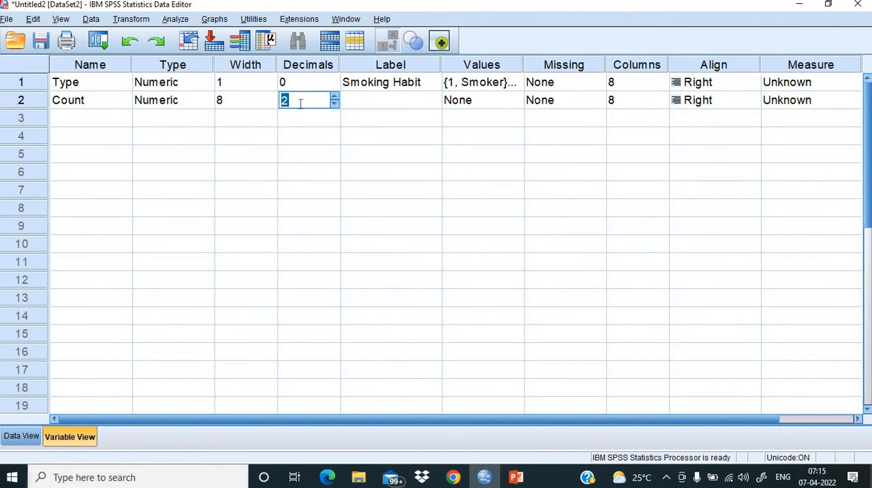
text(0)
click(21, 436)
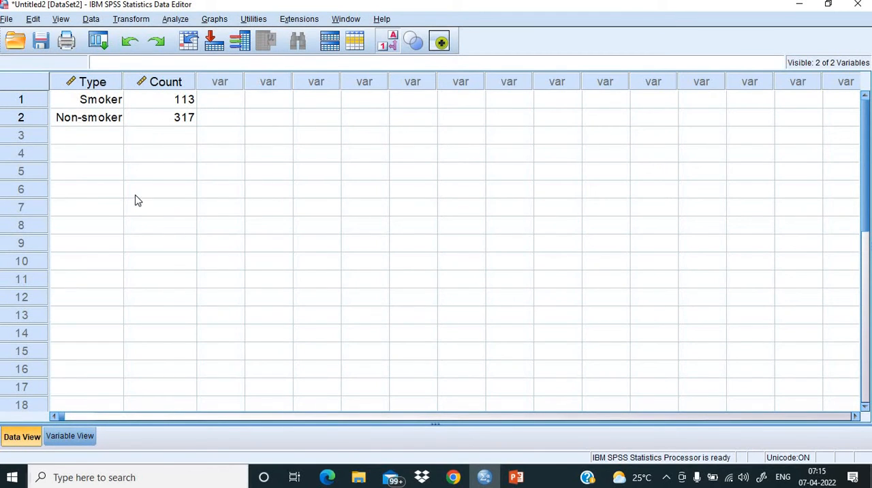
- Set the Count variable's width to 3 and go back to the data sheet
click(68, 444)
click(248, 101)
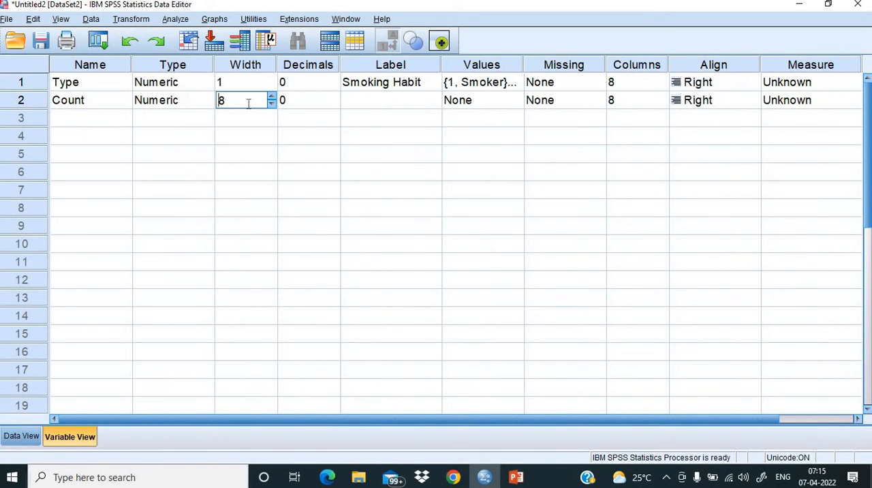
text(3)
click(231, 153)
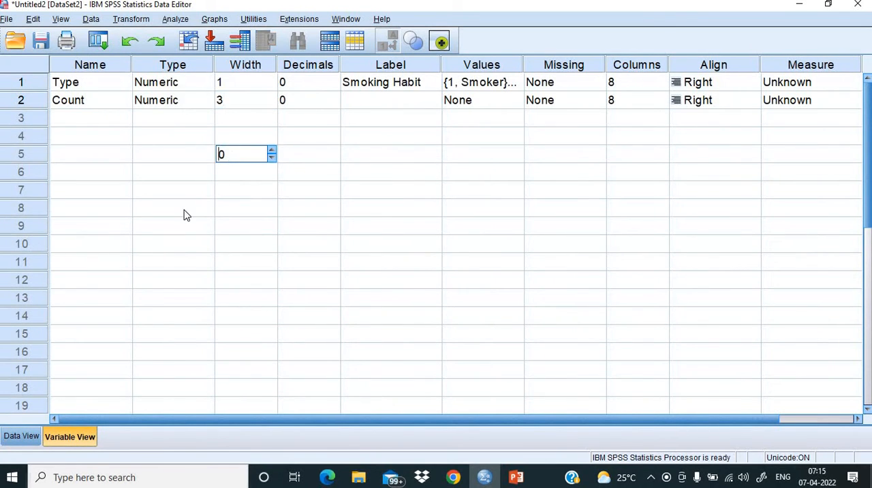
click(29, 439)
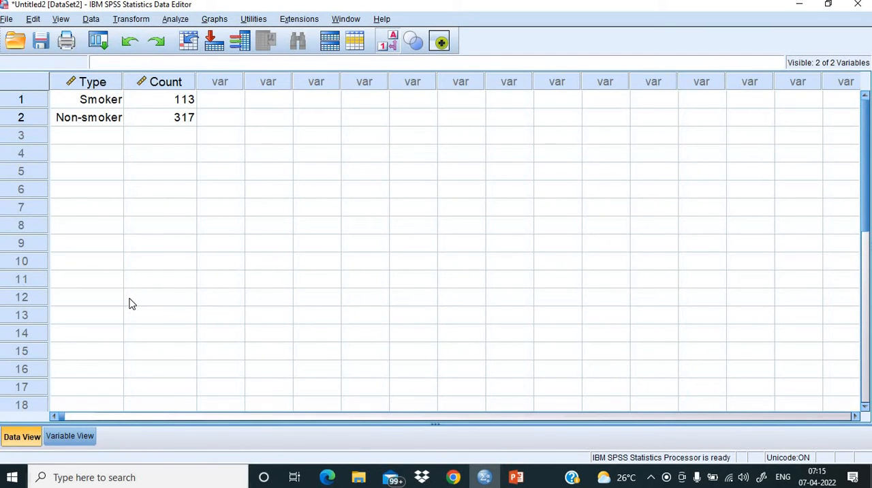
click(181, 22)
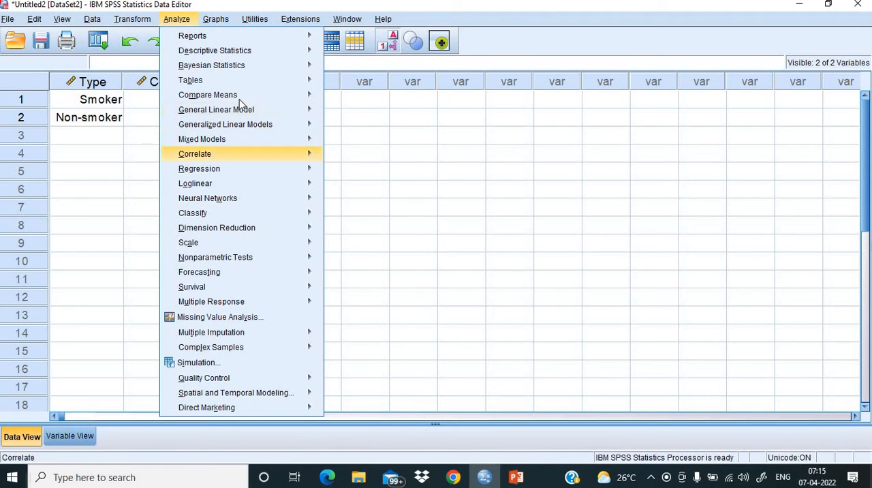
mouse_move(232, 98)
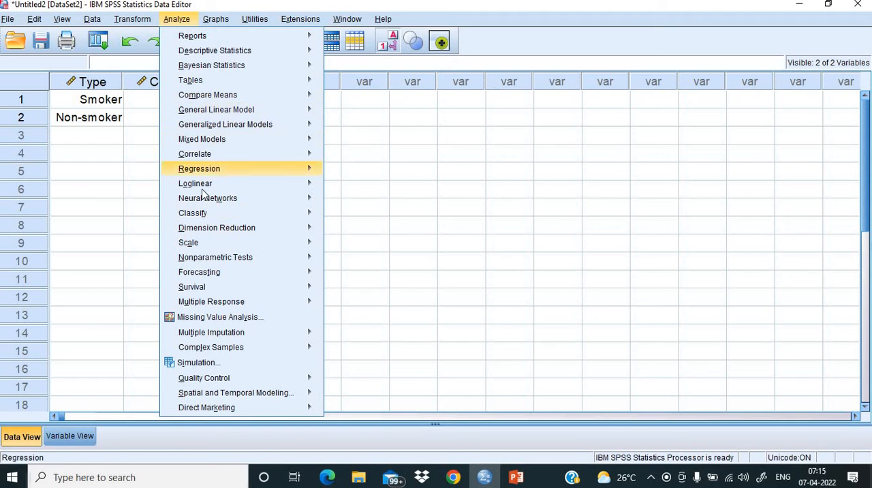
mouse_move(205, 227)
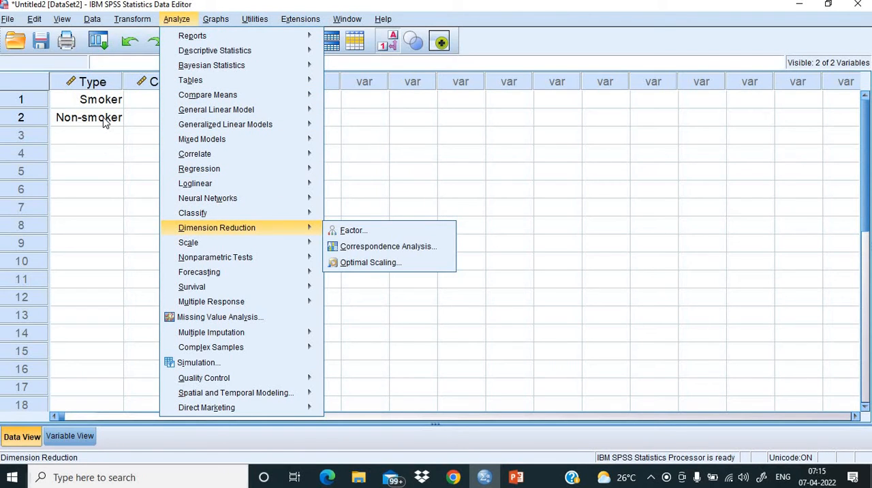
mouse_move(204, 257)
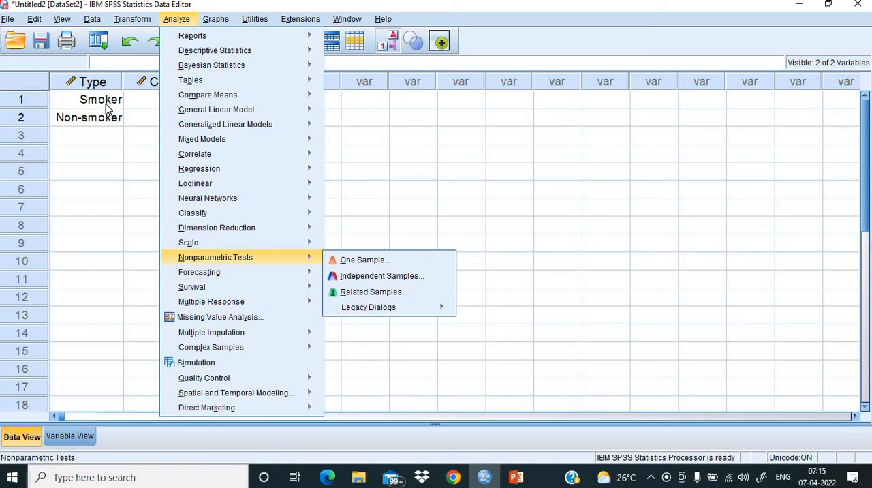
click(95, 154)
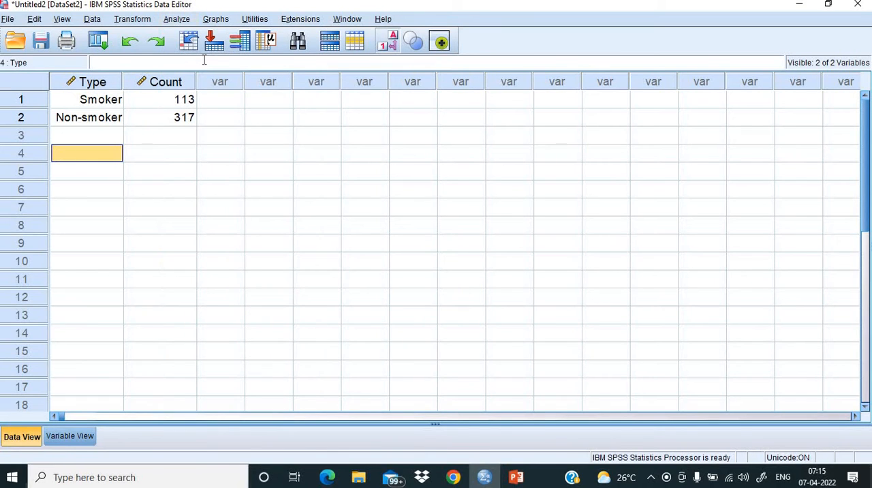
click(184, 22)
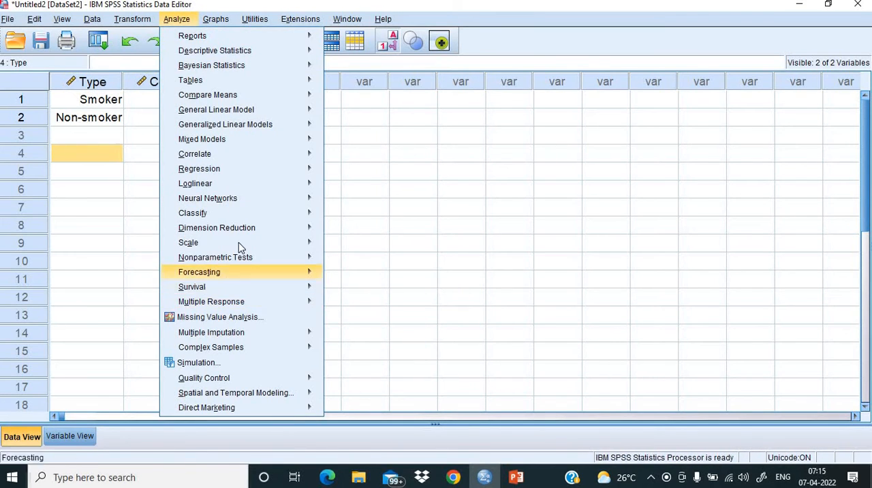
mouse_move(242, 260)
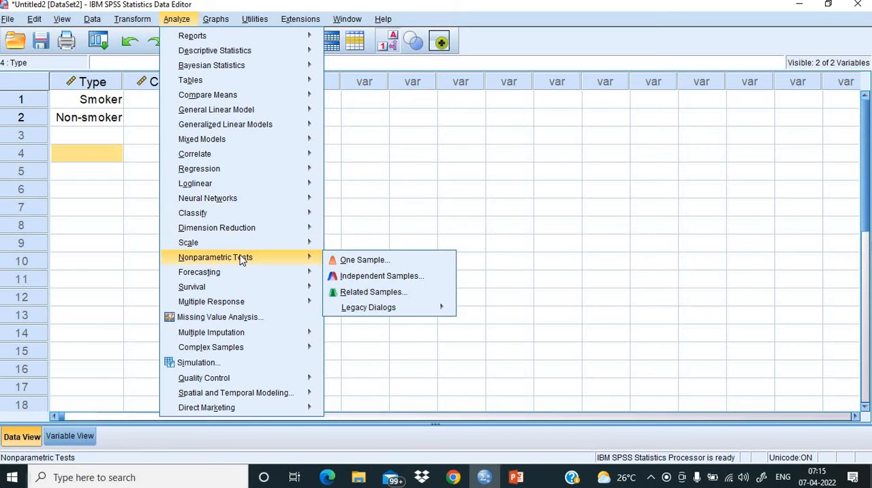
mouse_move(420, 312)
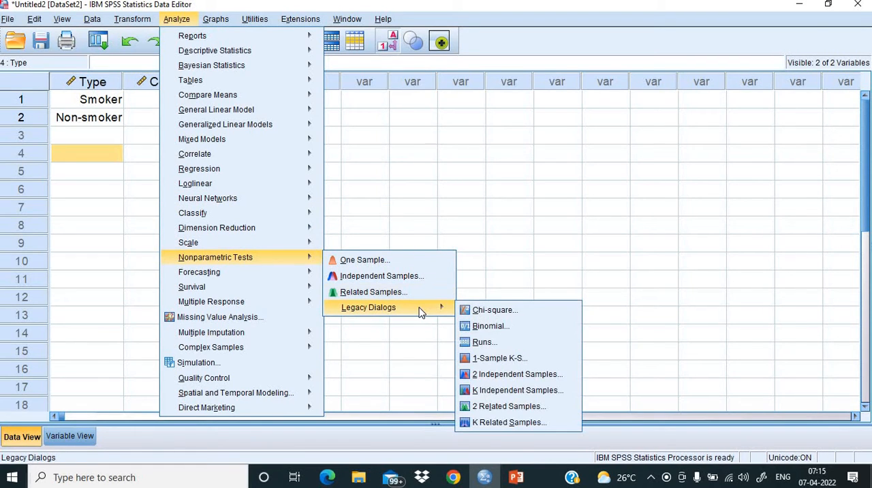
click(506, 313)
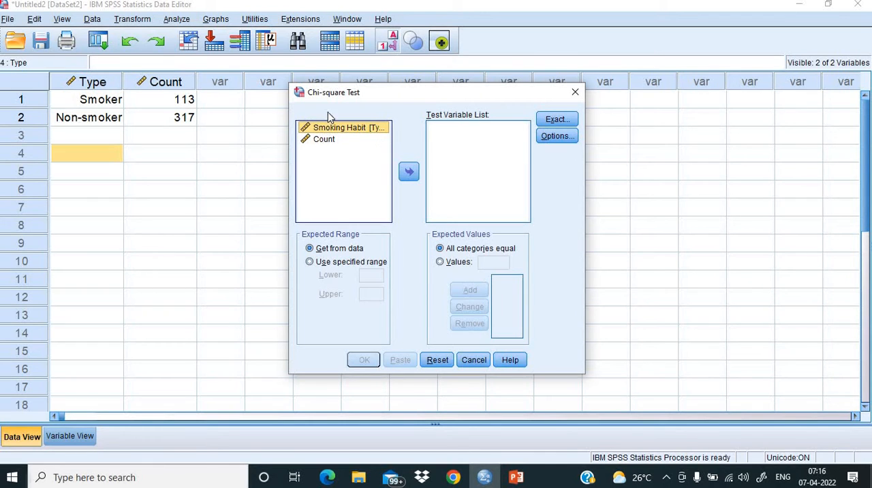
click(574, 94)
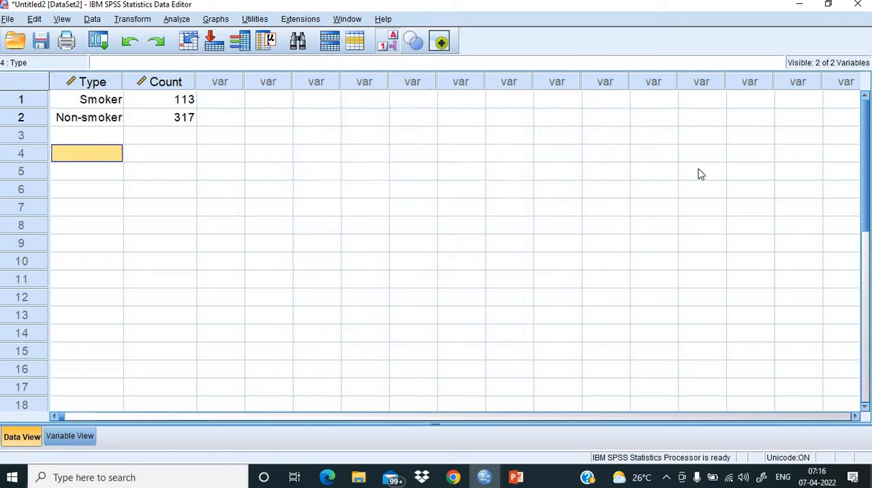
- Weight the cases by the Count variable, and close the resulting output document without saving it
click(92, 19)
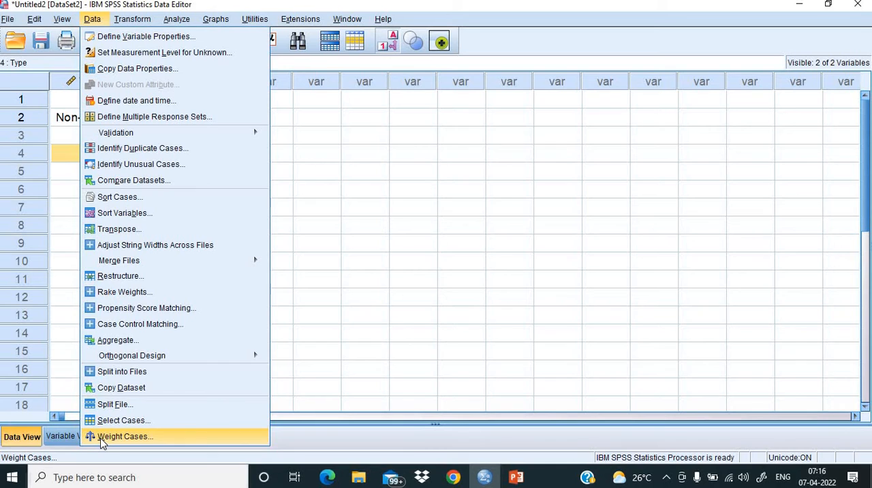
click(122, 436)
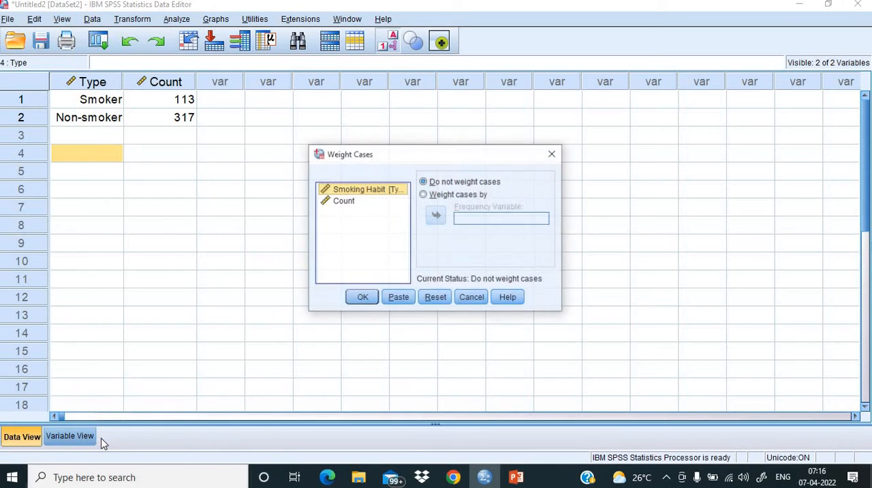
click(424, 195)
click(344, 201)
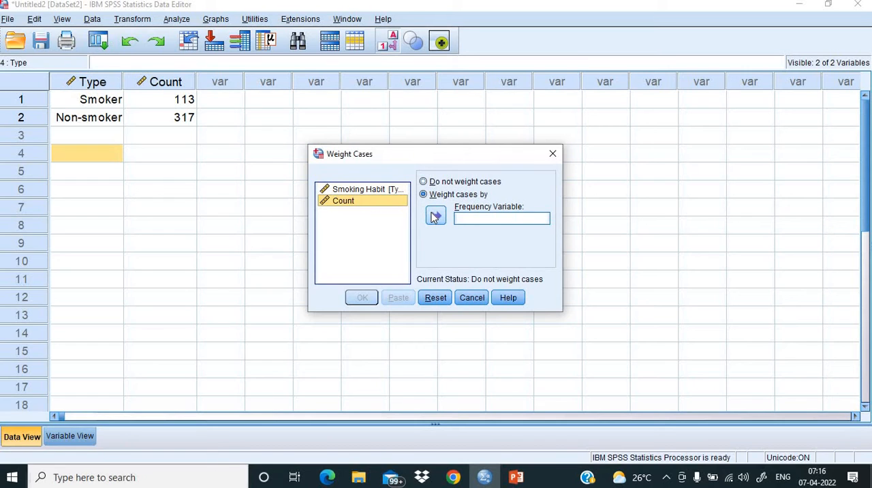
click(436, 216)
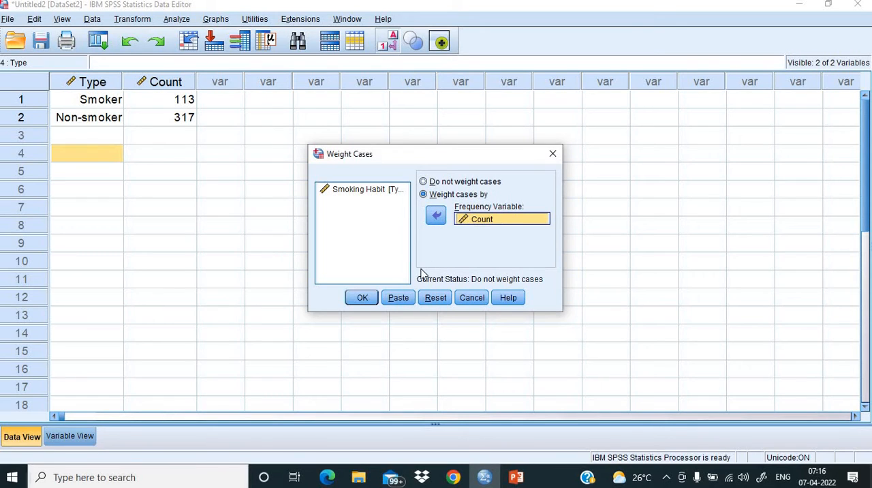
click(362, 297)
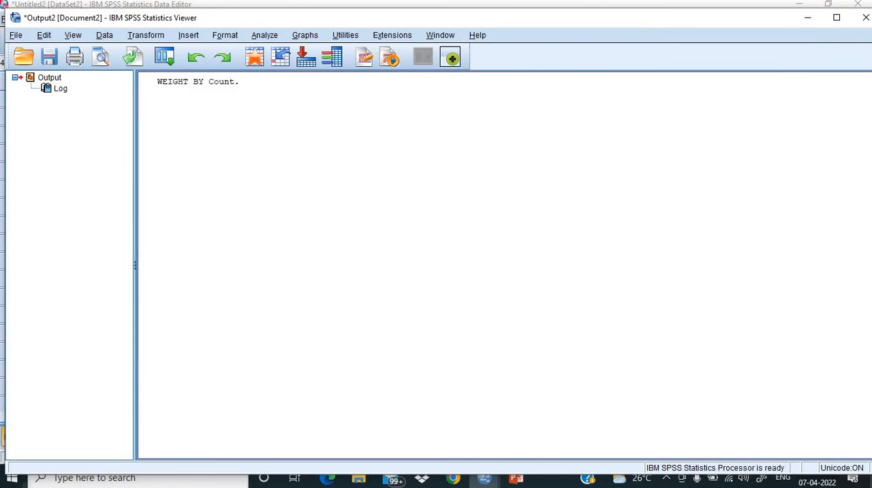
click(858, 4)
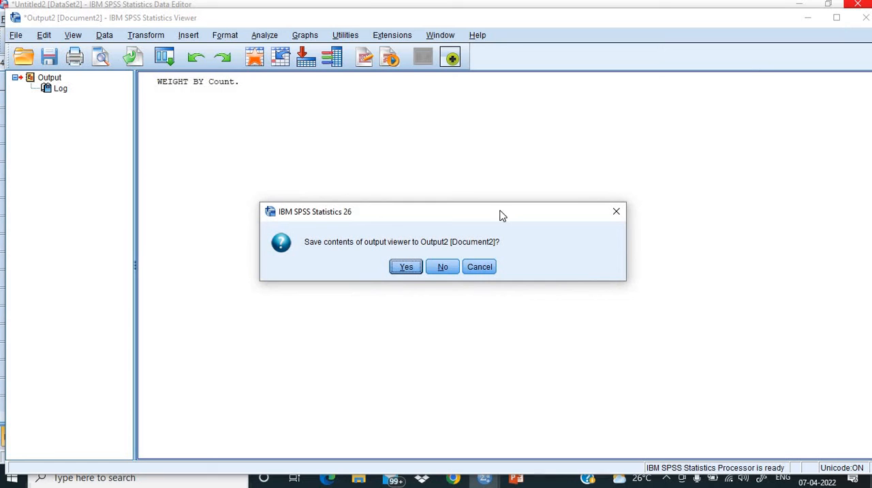
click(442, 267)
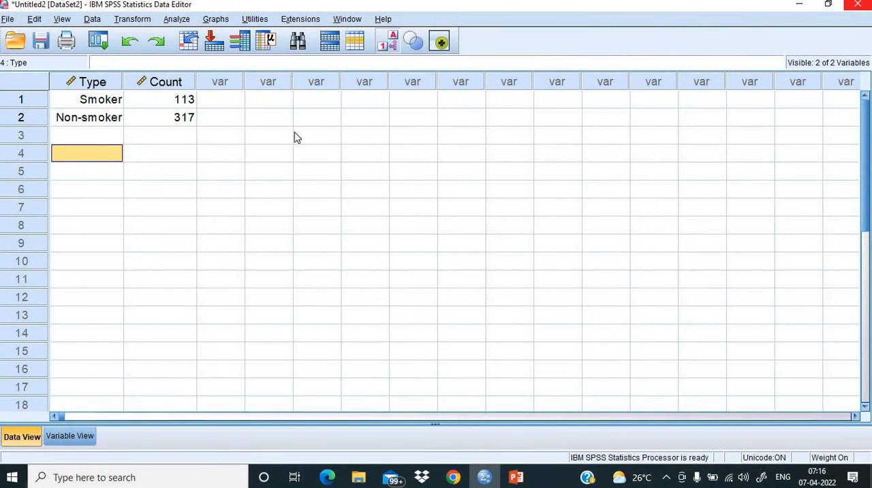
- Start a legacy nonparametric Chi-square test with Smoking Habit [Type] as the test variable
click(176, 19)
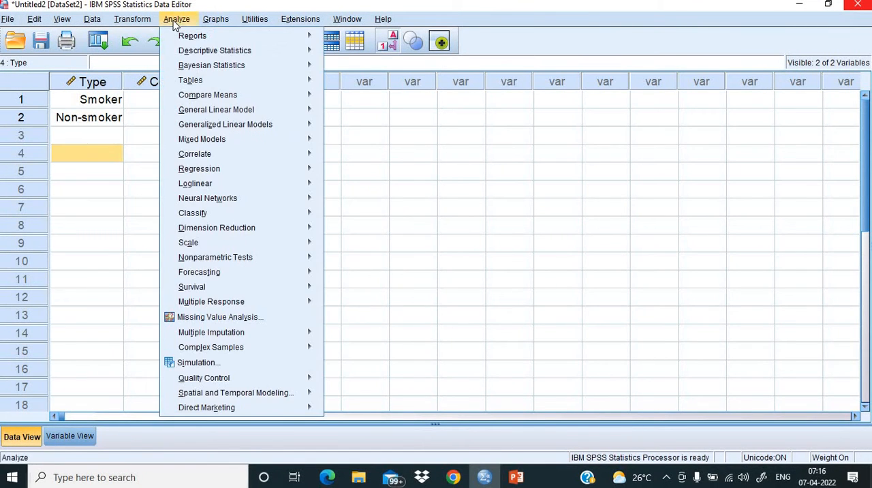
mouse_move(205, 263)
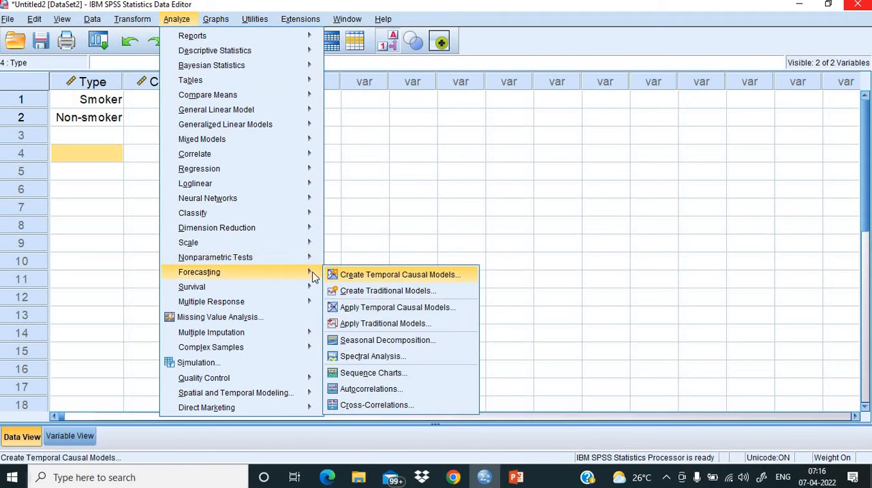
mouse_move(376, 315)
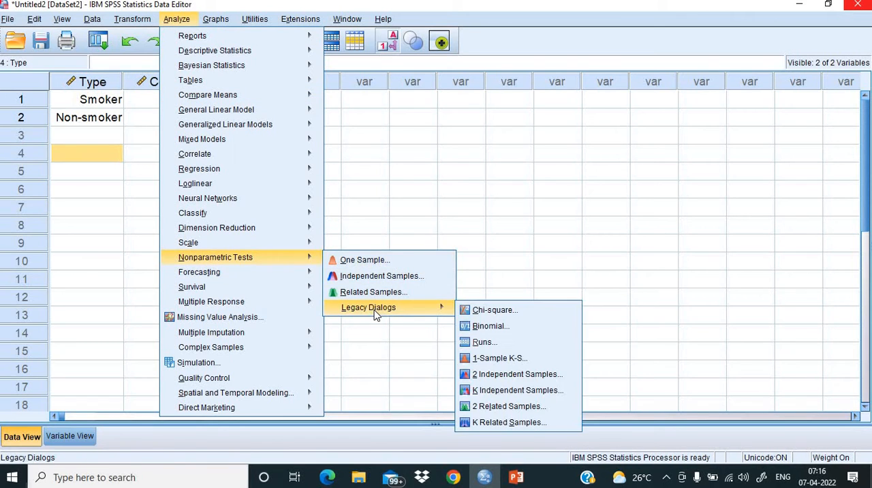
click(484, 313)
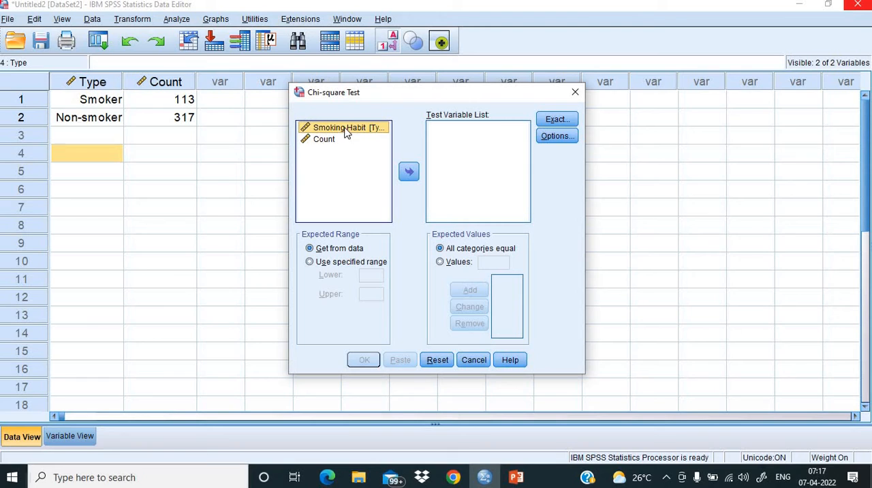
click(409, 173)
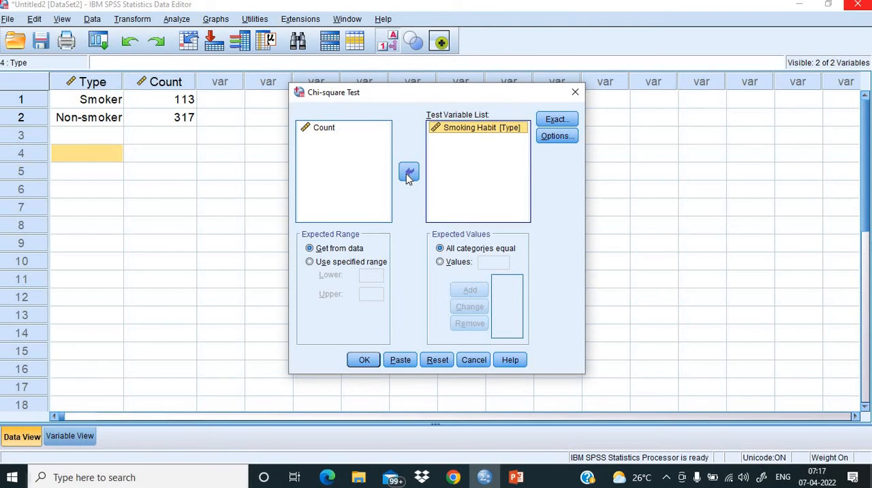
- Add expected values 0.3 and 0.7, in that order, and check them against the hypothetical proportions on the PowerPoint slide
click(440, 263)
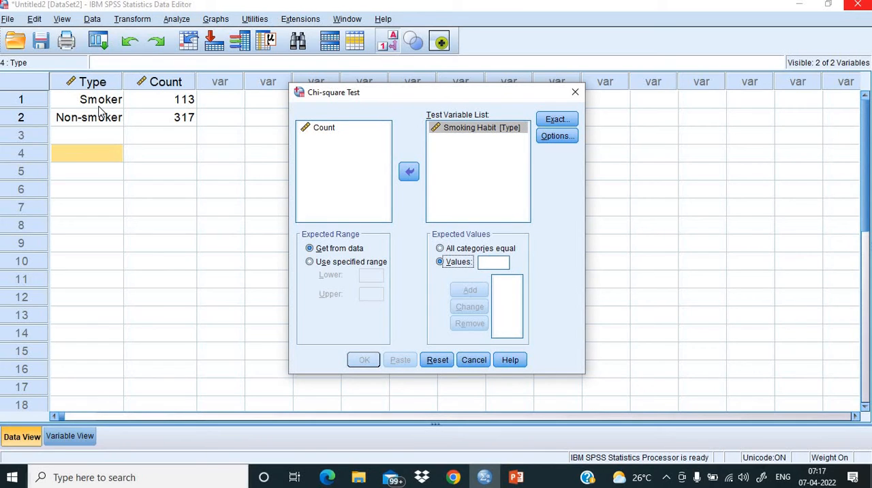
click(492, 265)
text(0.3)
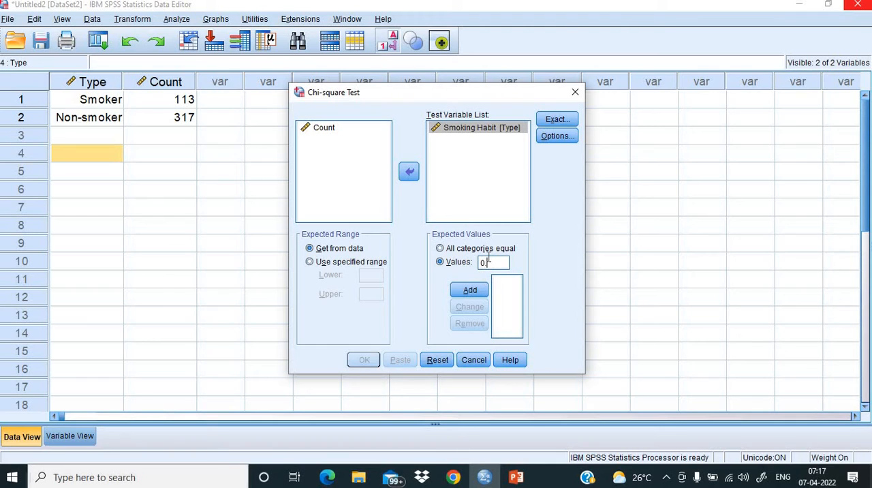
click(468, 295)
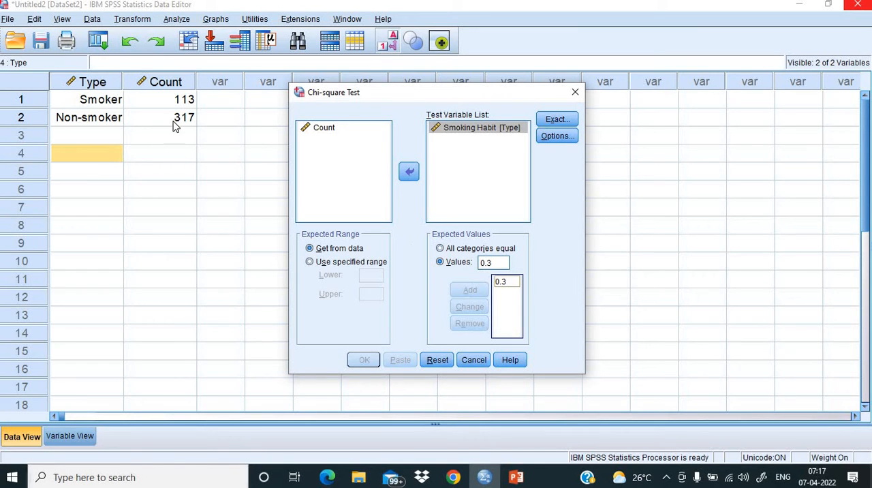
double_click(492, 262)
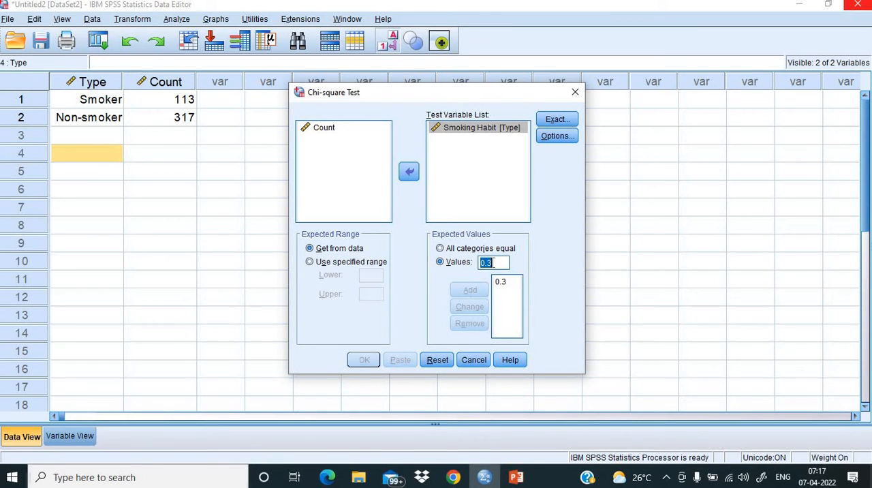
text(0.7)
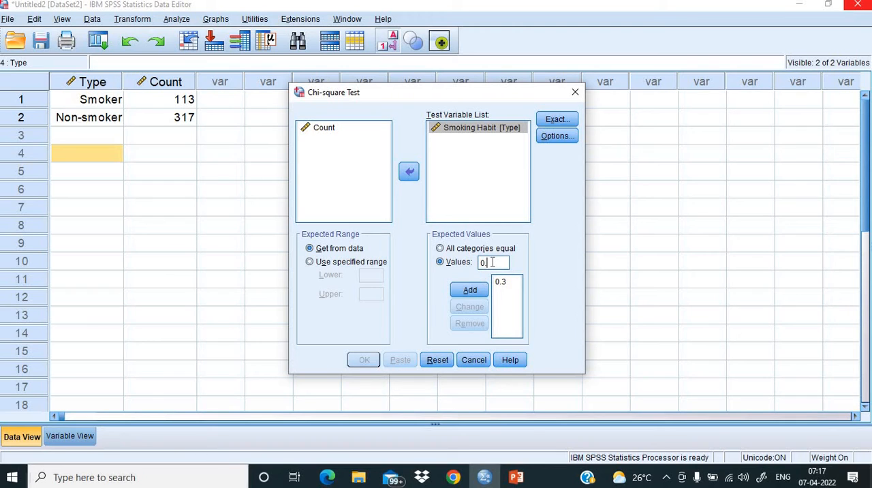
click(469, 292)
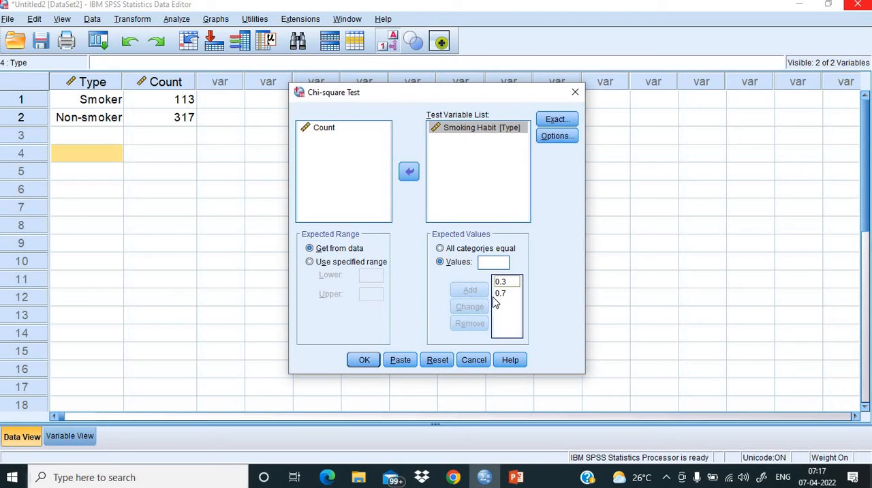
click(515, 477)
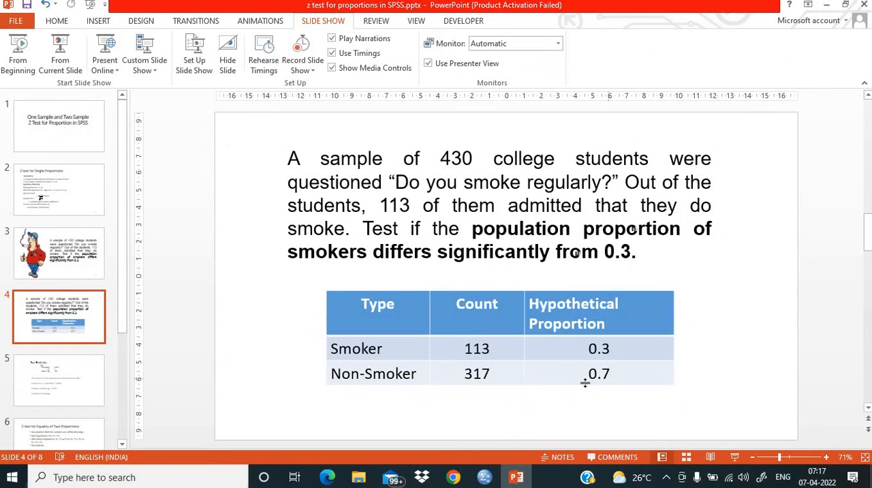
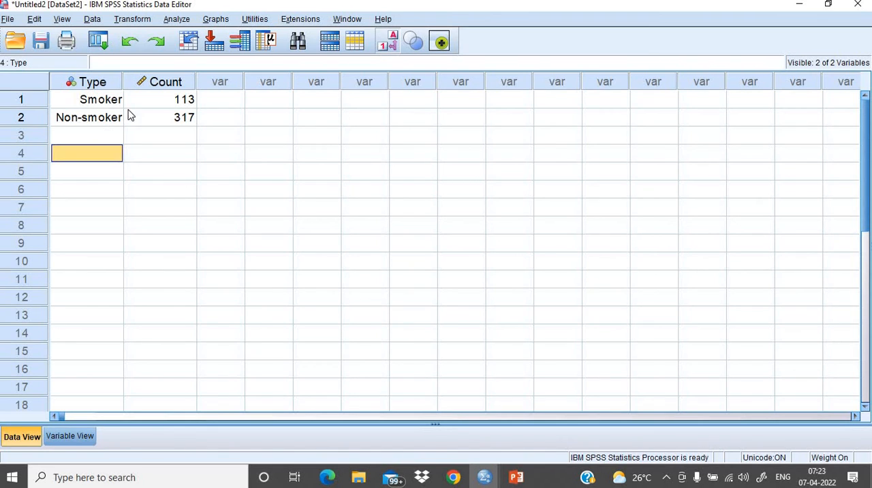
- Insert a new variable before Type and name it City
click(91, 82)
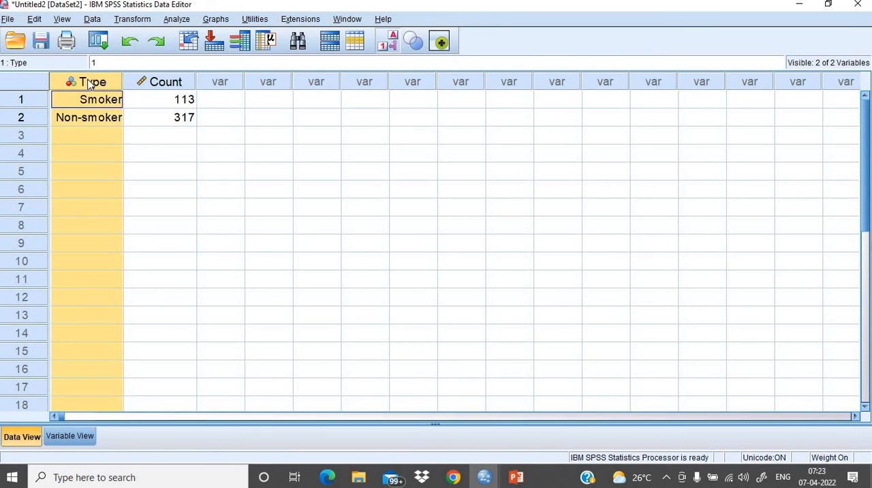
right_click(90, 83)
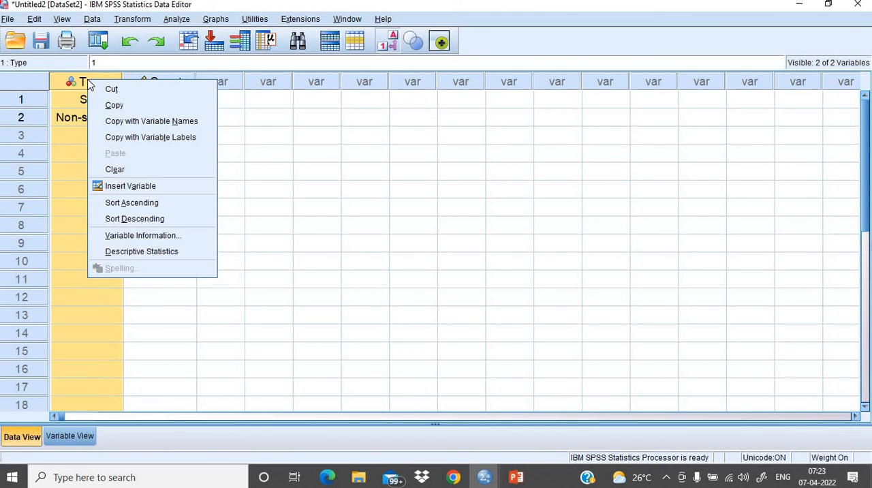
click(141, 186)
click(236, 202)
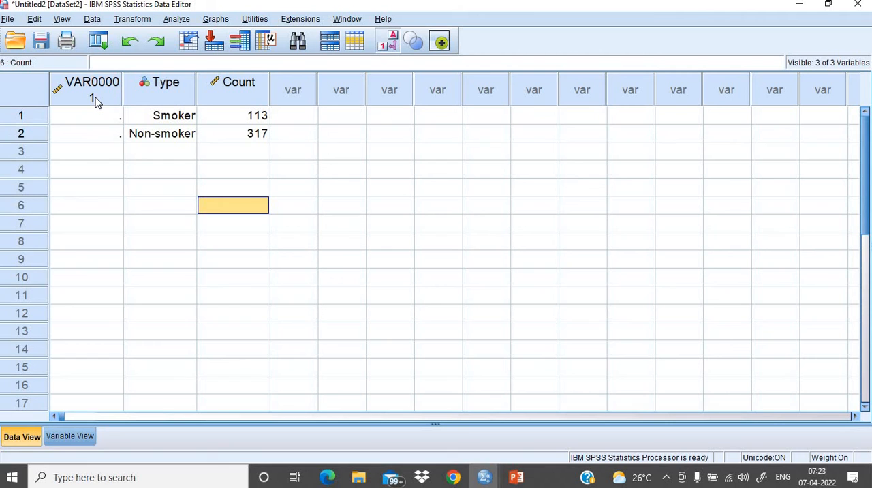
click(68, 443)
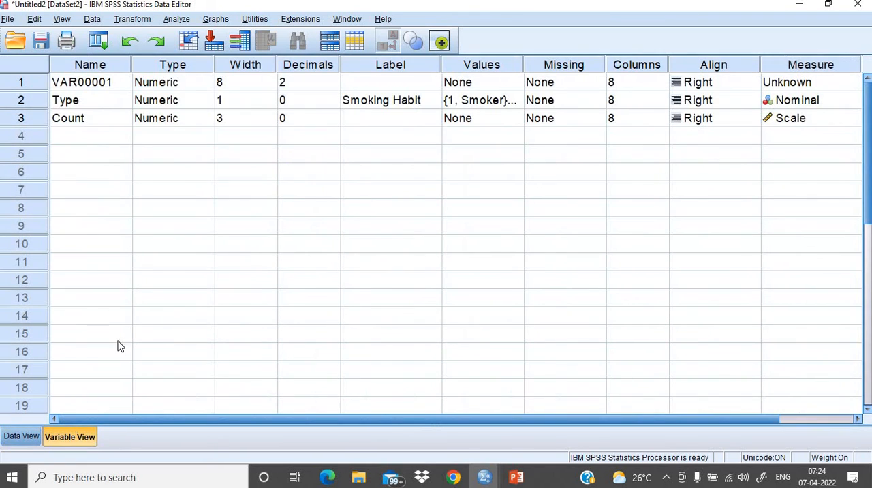
click(101, 89)
text(City)
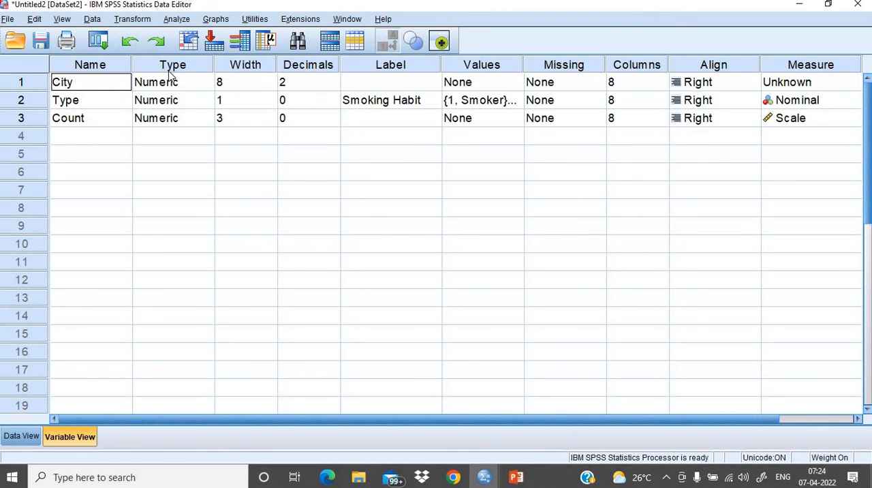
- Set the City variable's decimals to 0 and its width to 1
click(299, 82)
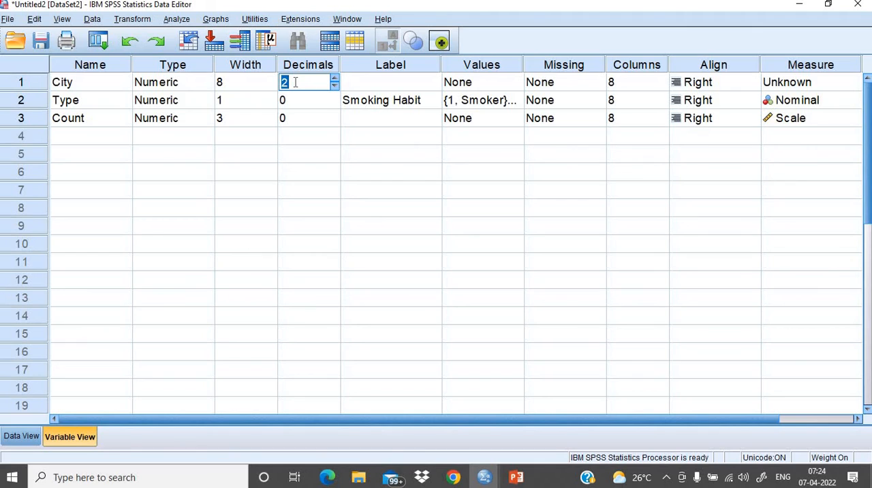
click(238, 83)
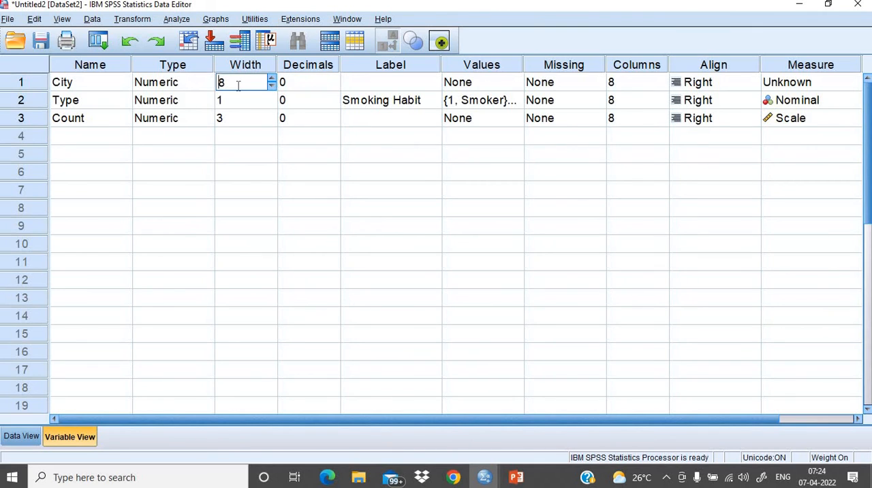
text(1)
- Define value labels for the City variable: 1 as City A and 2 as City B
click(499, 83)
click(515, 82)
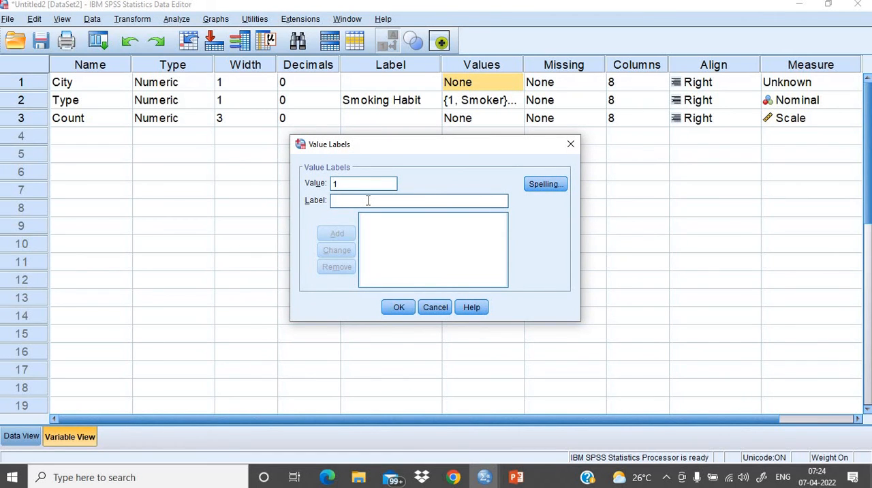
text(City A)
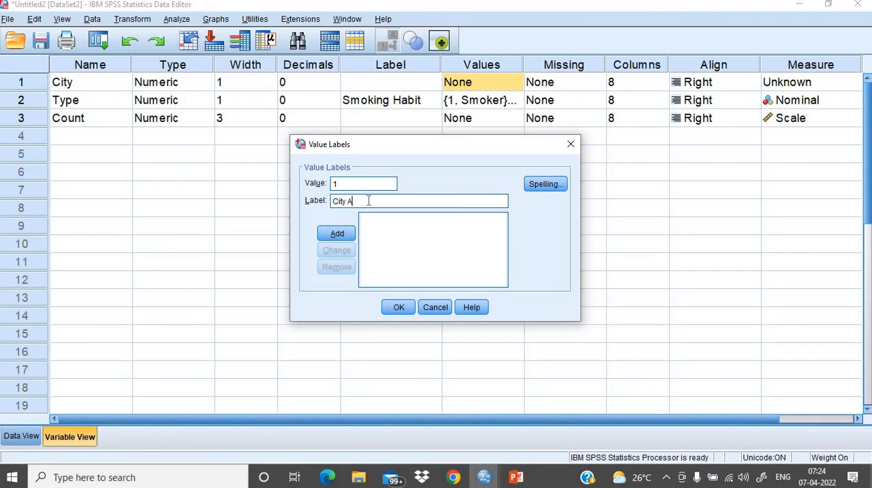
click(344, 234)
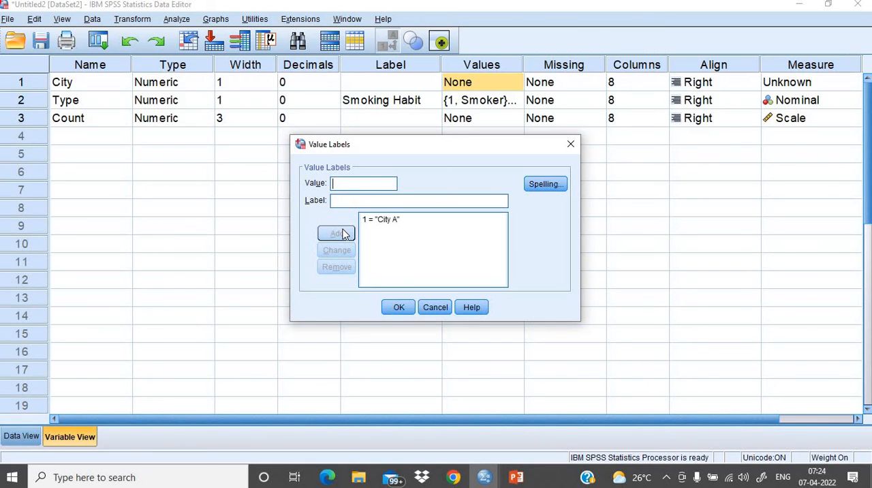
text(2)
click(355, 199)
text(City)
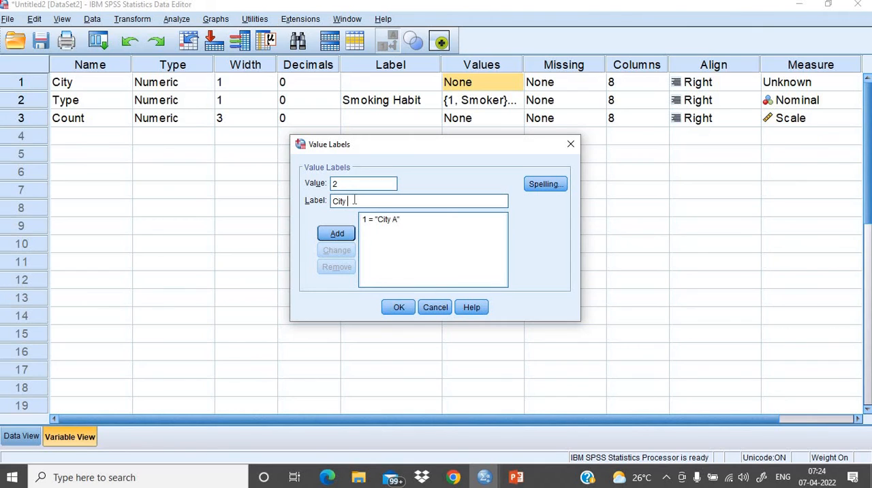
text( B)
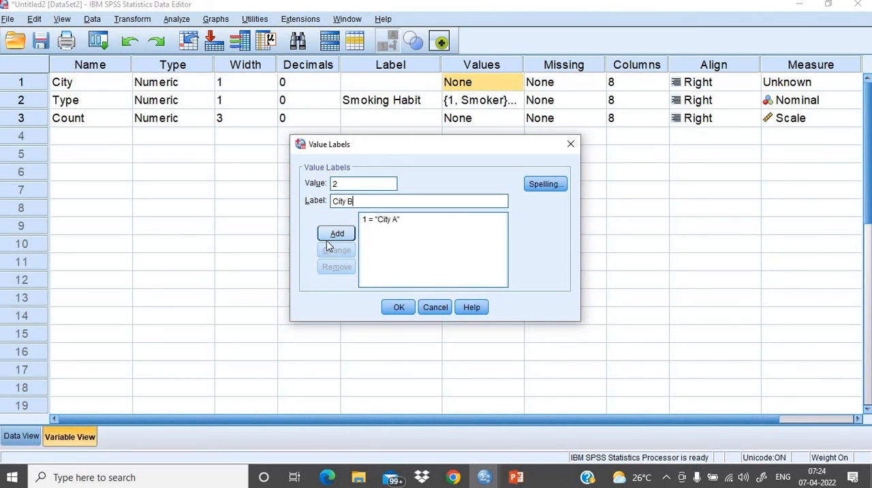
click(335, 235)
click(396, 308)
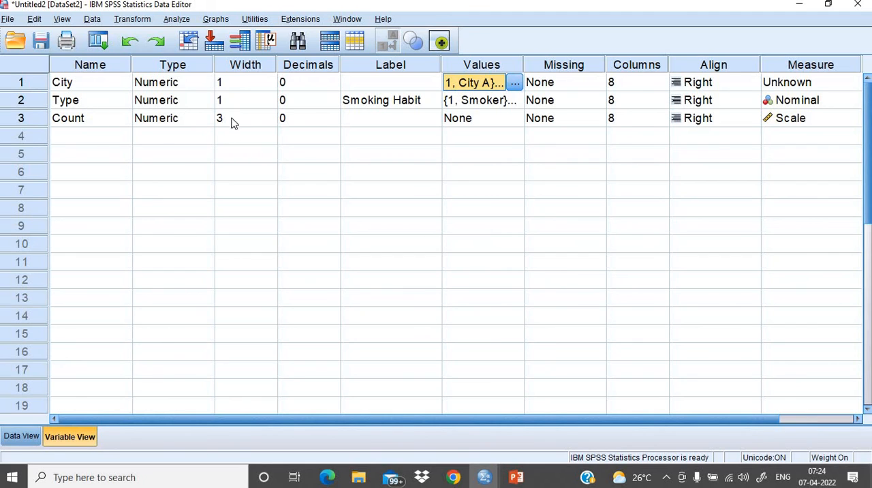
- Go back to the data sheet and assign City A to the first and second cases
click(21, 436)
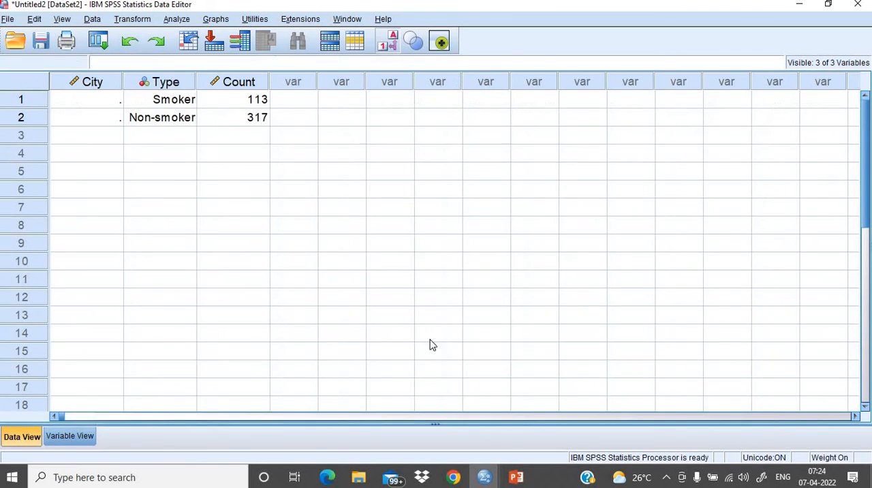
click(96, 102)
click(102, 100)
click(112, 99)
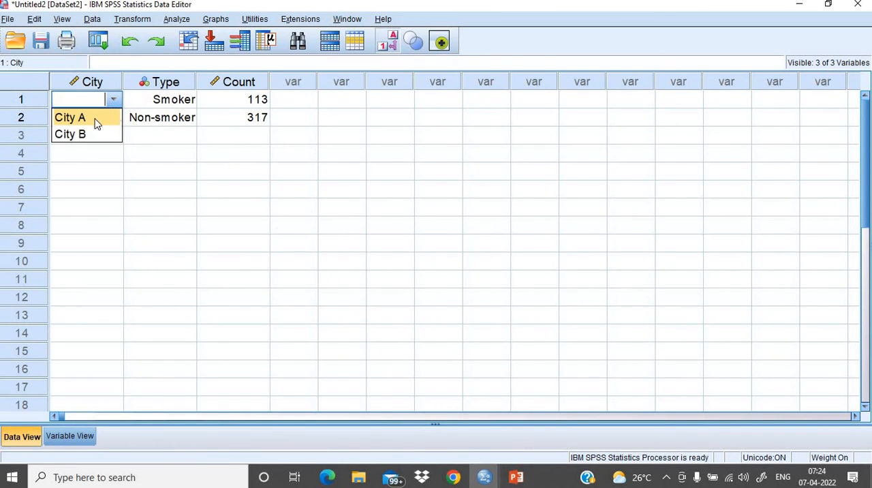
click(96, 121)
click(112, 123)
click(113, 121)
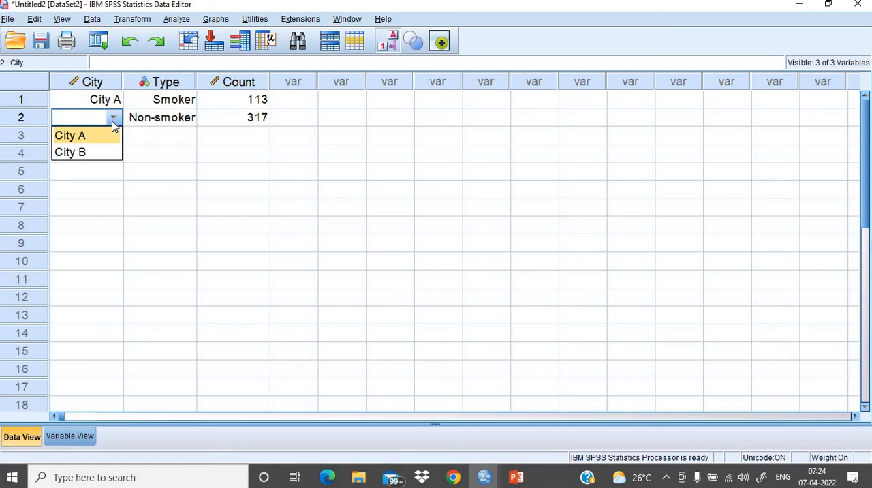
click(92, 137)
- Assign City B to the third and fourth cases in the City column
click(109, 136)
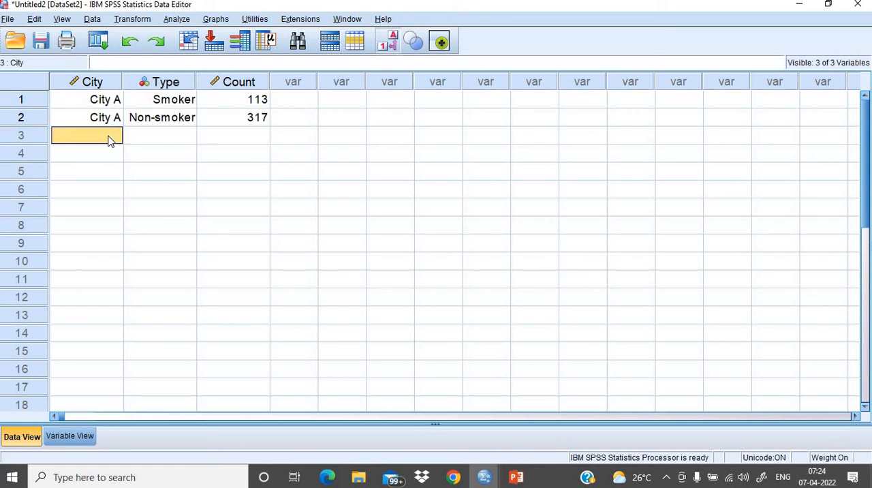
click(110, 136)
click(113, 136)
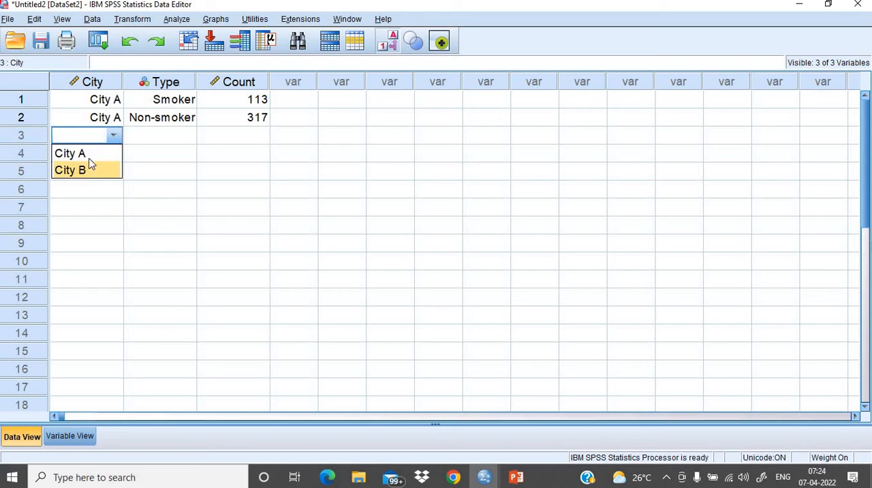
click(90, 167)
click(113, 157)
click(113, 156)
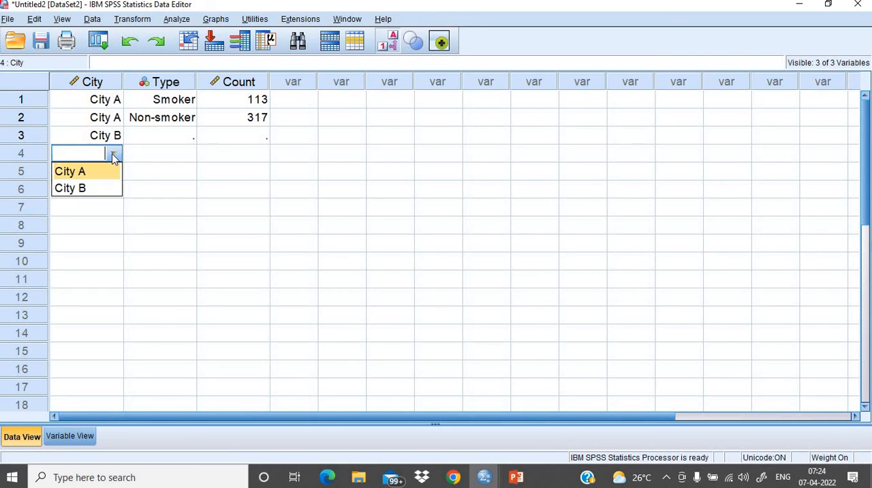
click(82, 186)
click(103, 192)
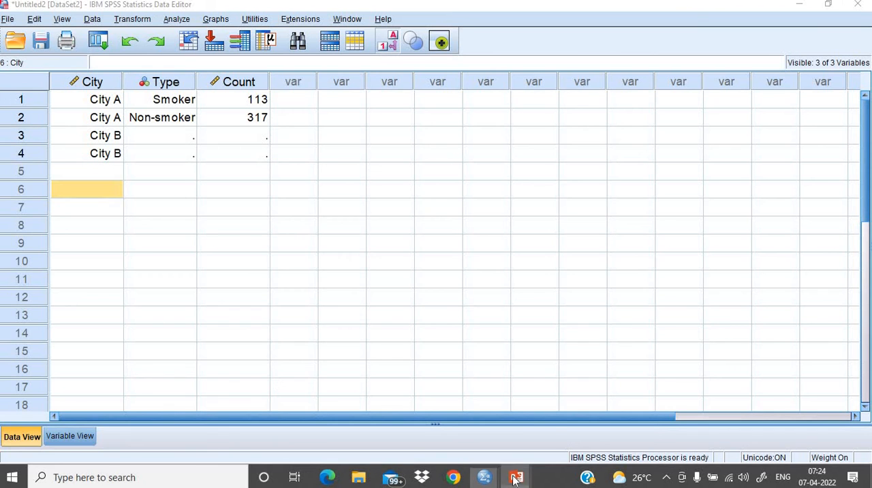
- Consult the two-city table on the PowerPoint slide, and set Type to Smoker for case 3 and Non-smoker for case 4 in SPSS
mouse_move(516, 477)
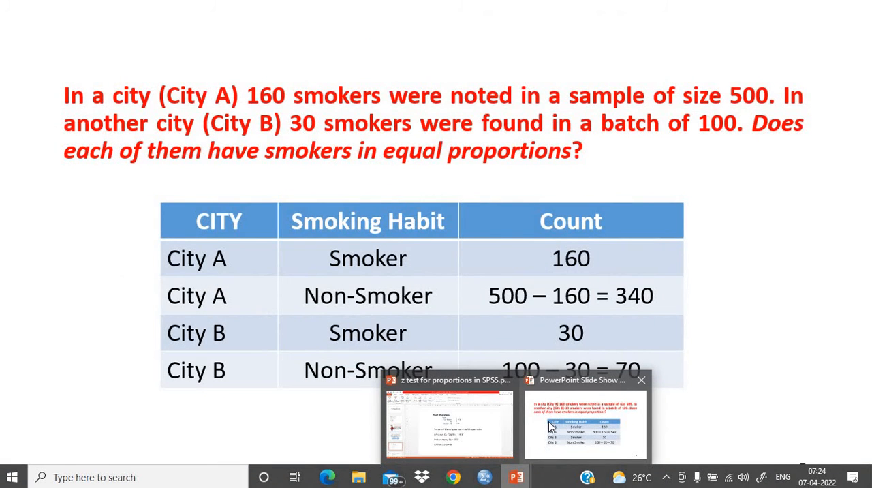
click(586, 419)
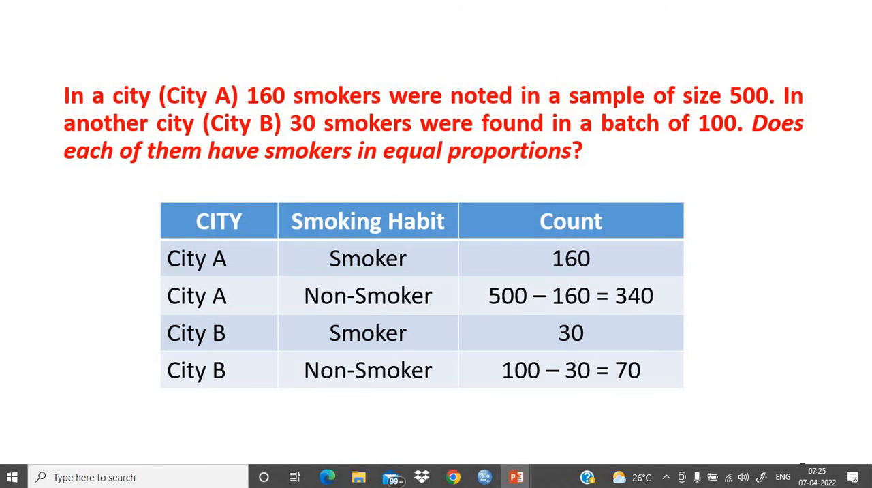
mouse_move(483, 476)
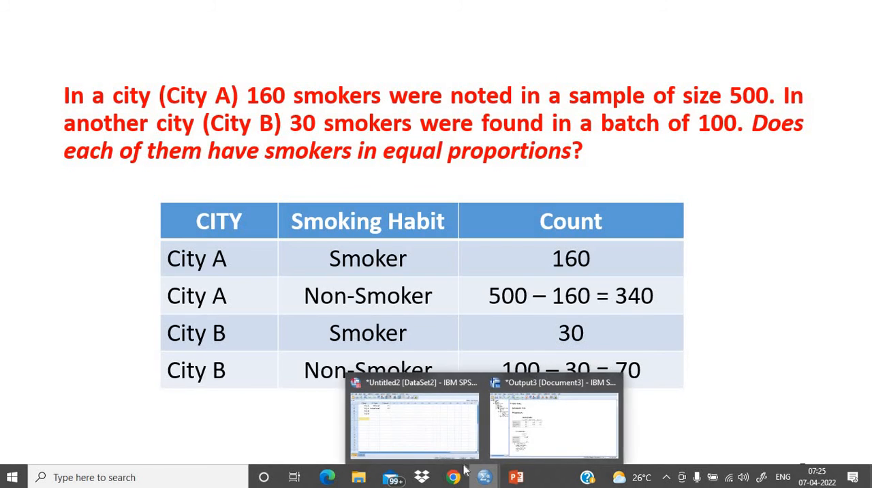
click(436, 441)
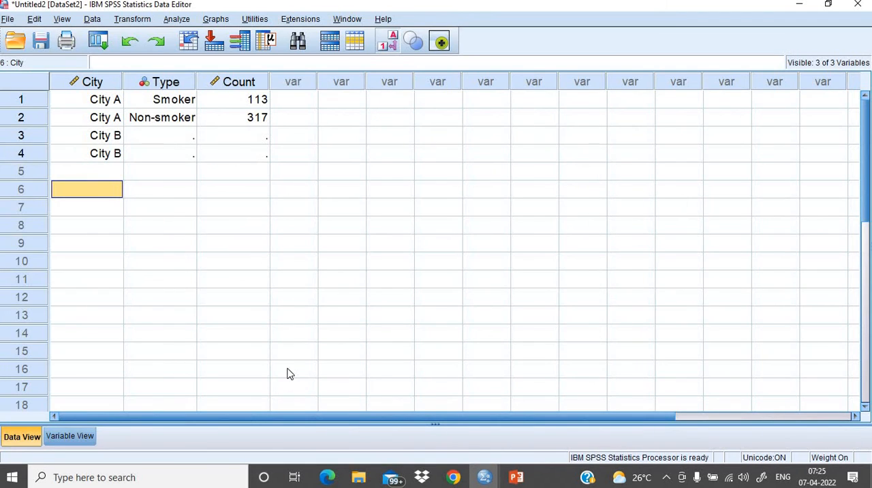
click(185, 139)
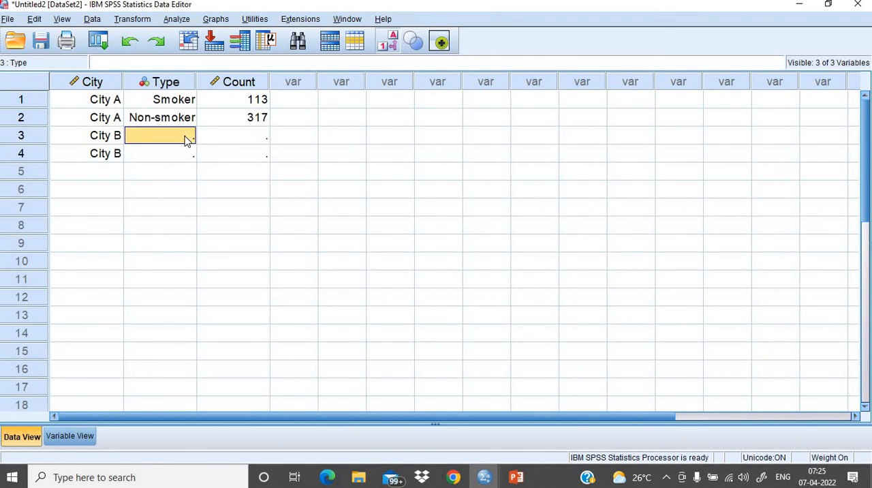
click(185, 138)
click(186, 136)
click(167, 156)
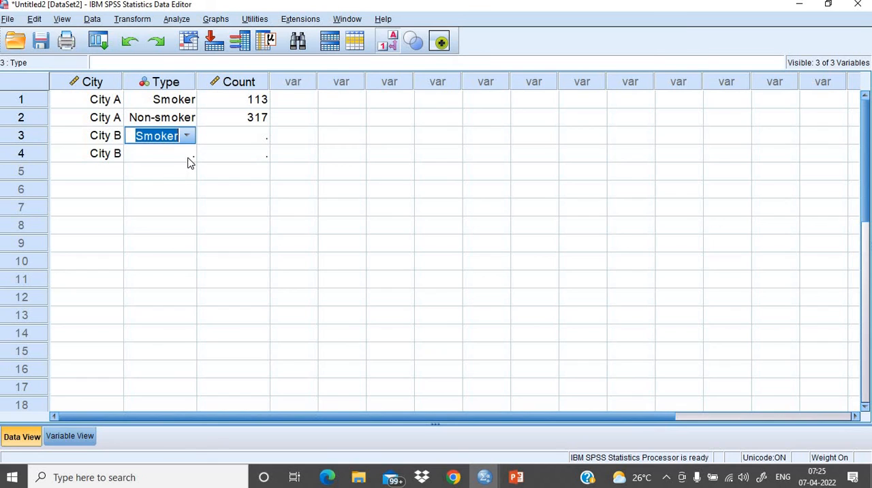
click(188, 157)
click(188, 156)
click(187, 154)
click(164, 191)
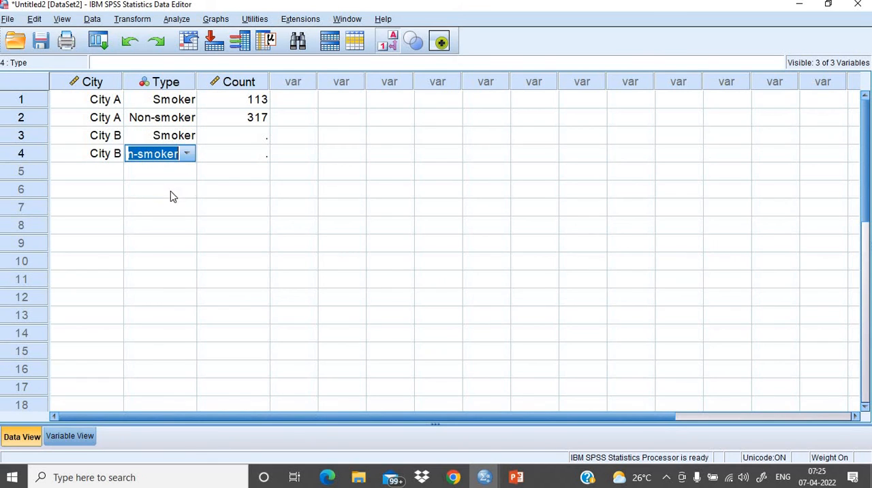
- Check the counts on the PowerPoint slide and set City A's Count values in SPSS to 160 smokers and 340 non-smokers
click(232, 136)
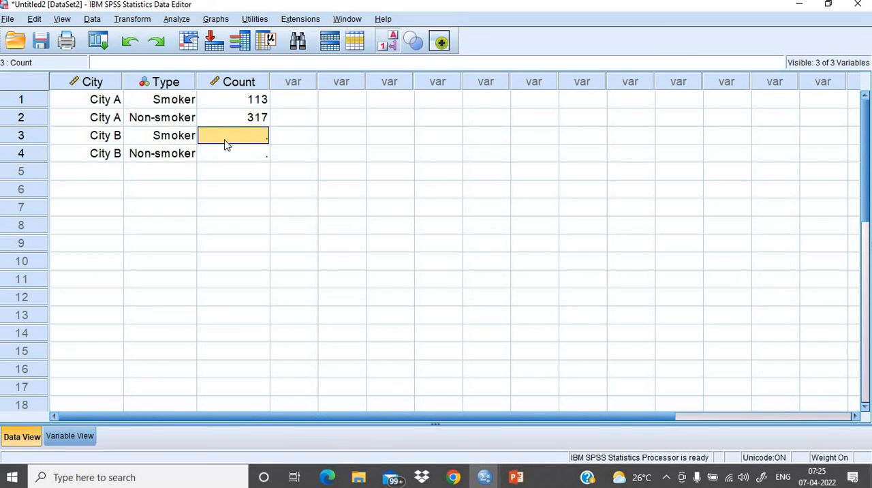
mouse_move(512, 479)
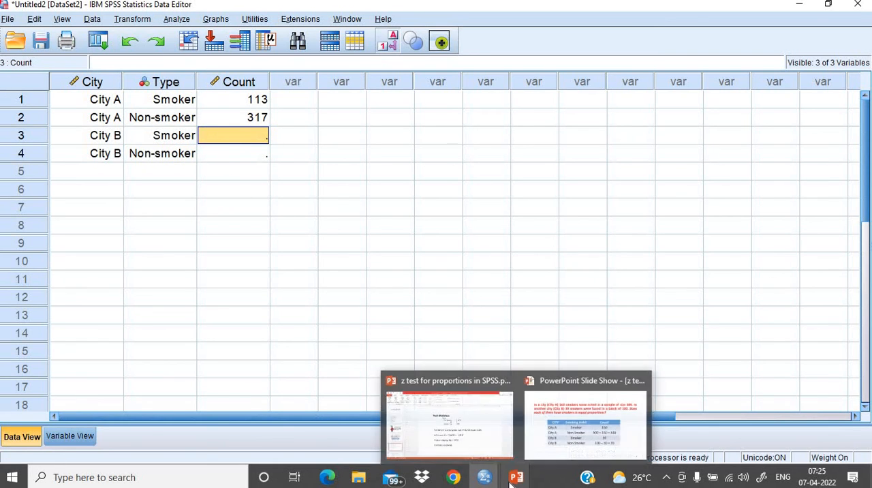
click(554, 447)
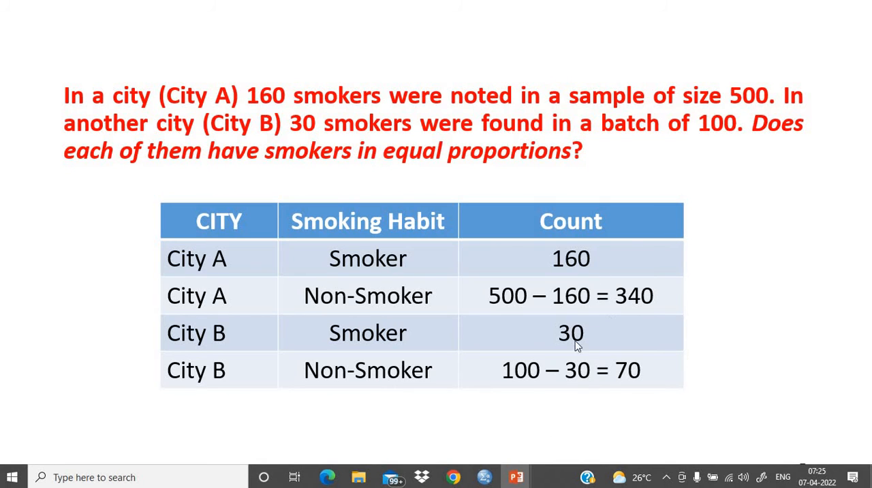
mouse_move(484, 477)
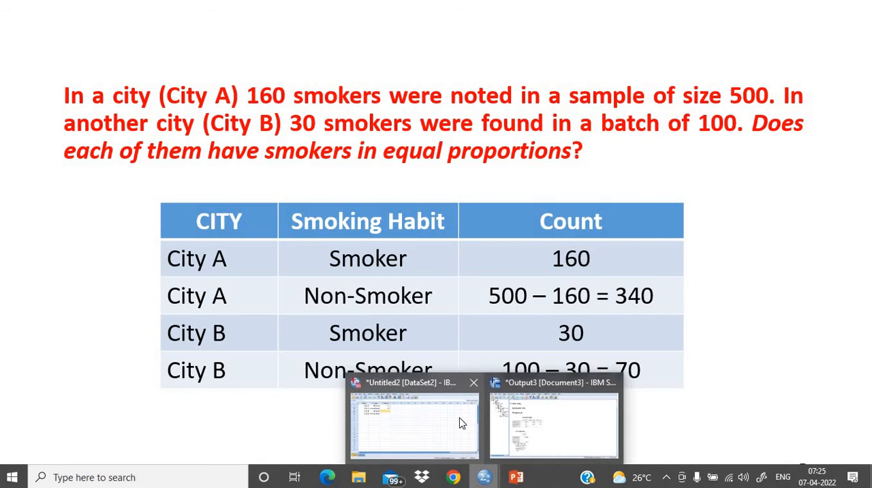
click(461, 421)
click(233, 105)
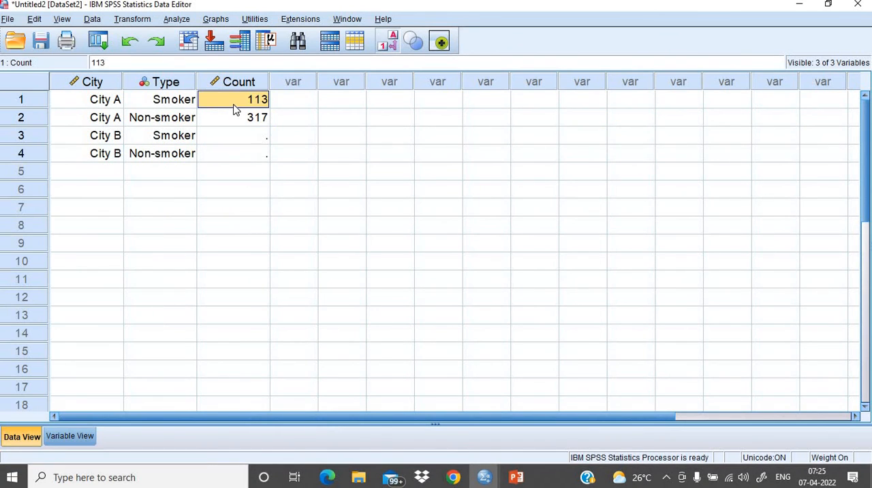
text(16)
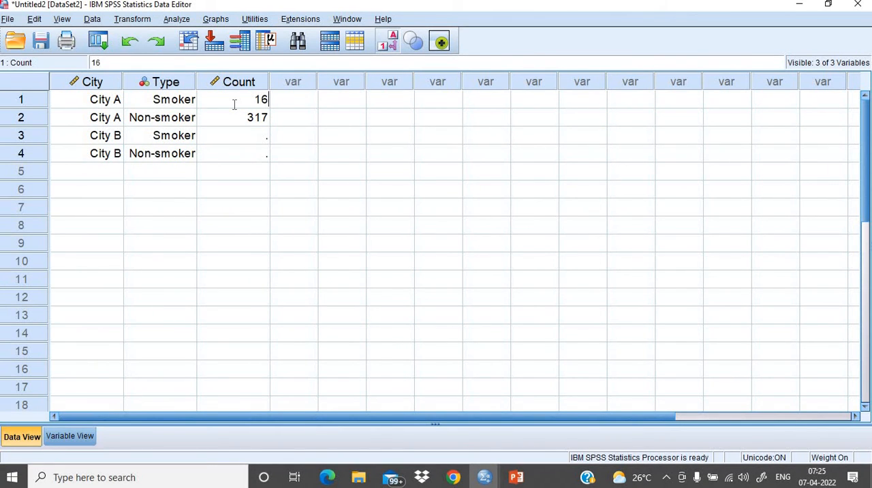
text(0)
click(248, 121)
text(340)
- Enter City B's Count values as 30 for smokers and 70 for non-smokers
double_click(250, 142)
text(30)
double_click(250, 155)
text(70)
click(233, 189)
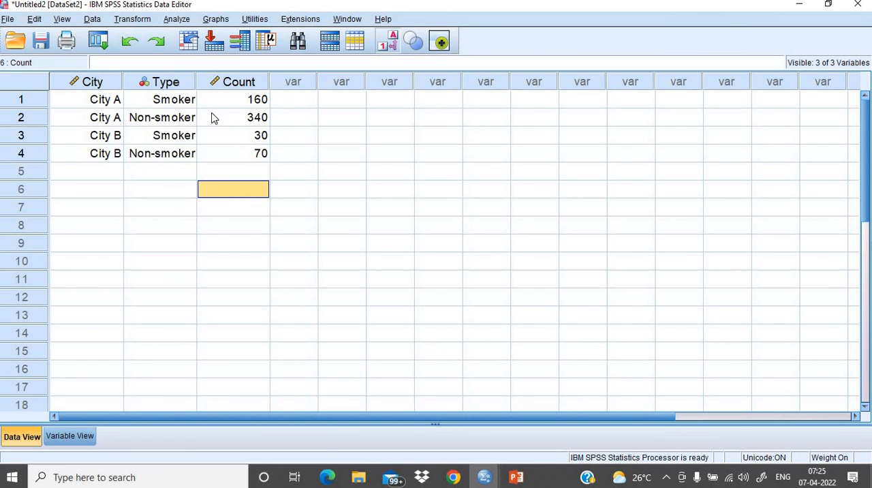
- Weight the cases by Count and close the resulting output window without saving its contents
click(92, 20)
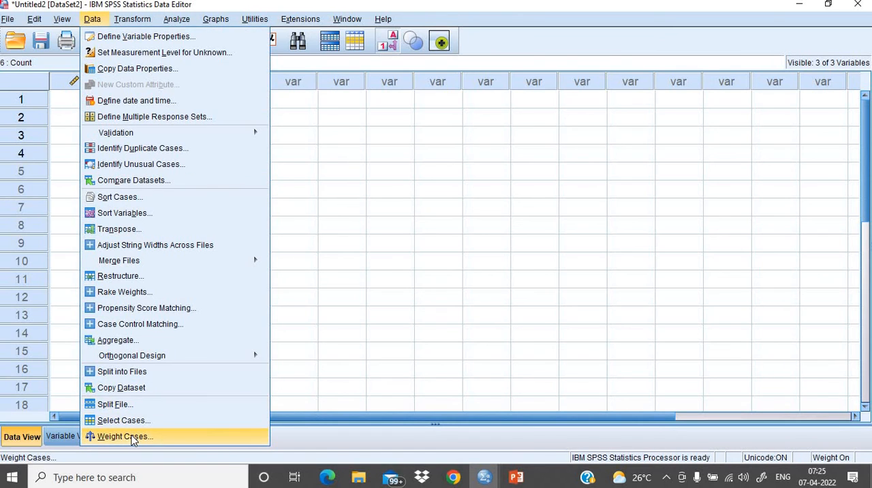
click(125, 436)
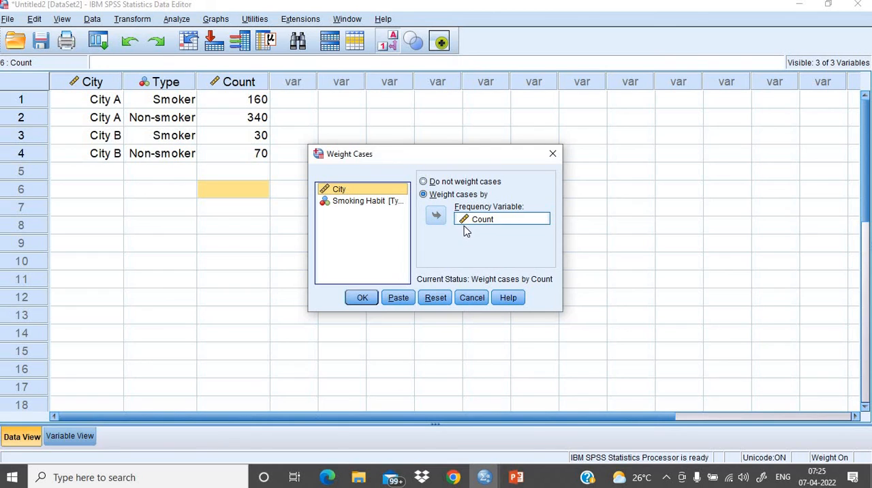
click(364, 300)
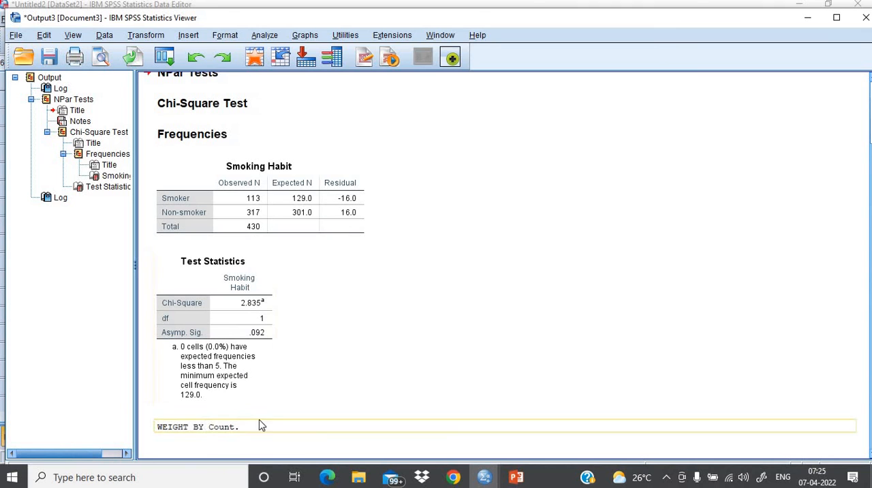
click(864, 18)
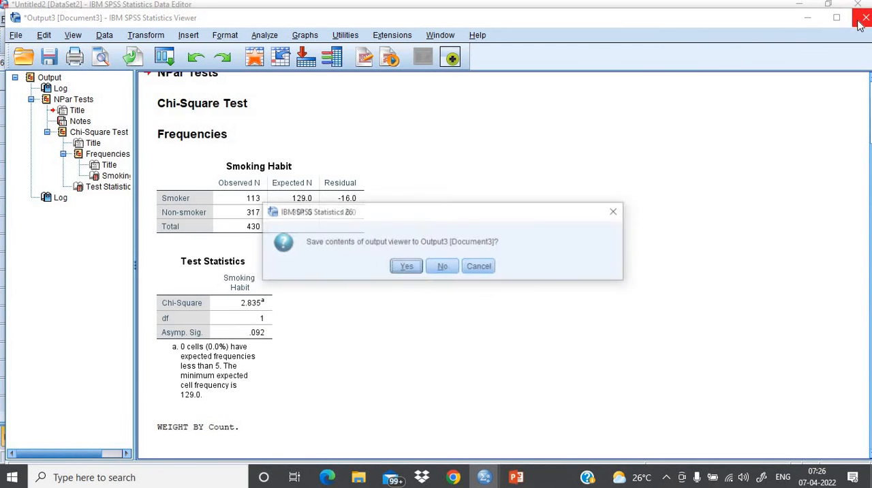
click(443, 266)
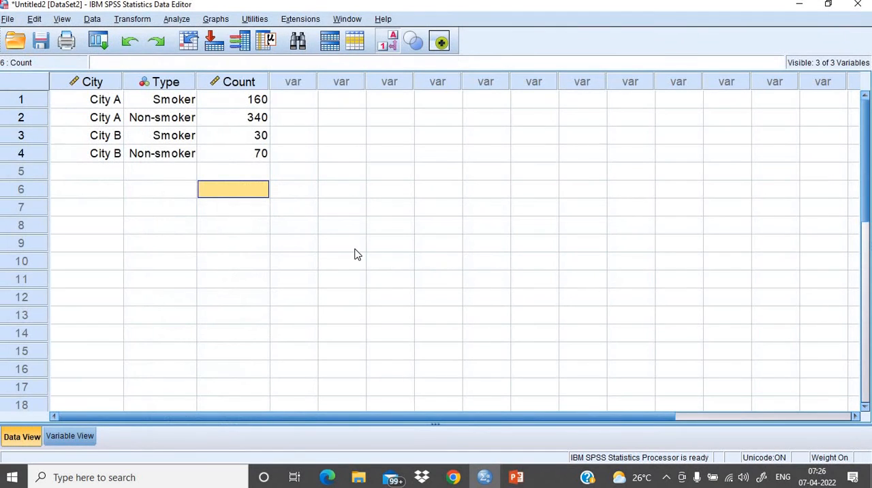
- Set up a Crosstabs analysis with City as the row variable and Smoking Habit as the column variable
click(176, 21)
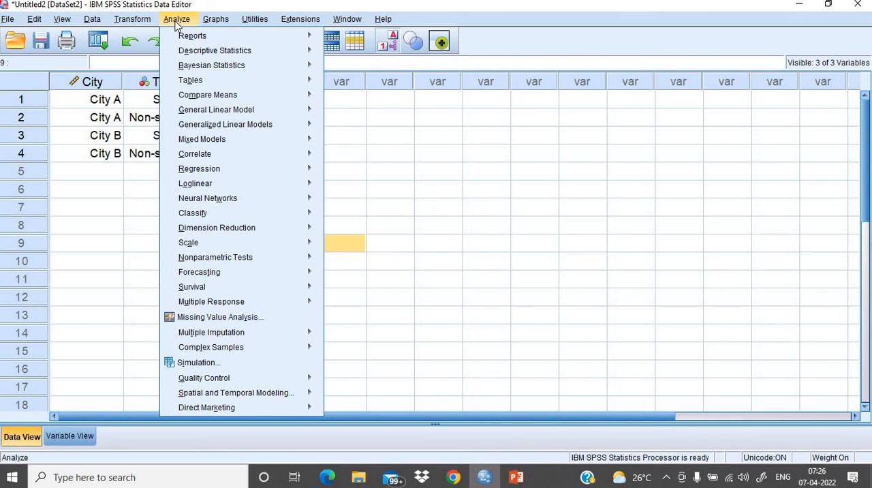
mouse_move(196, 101)
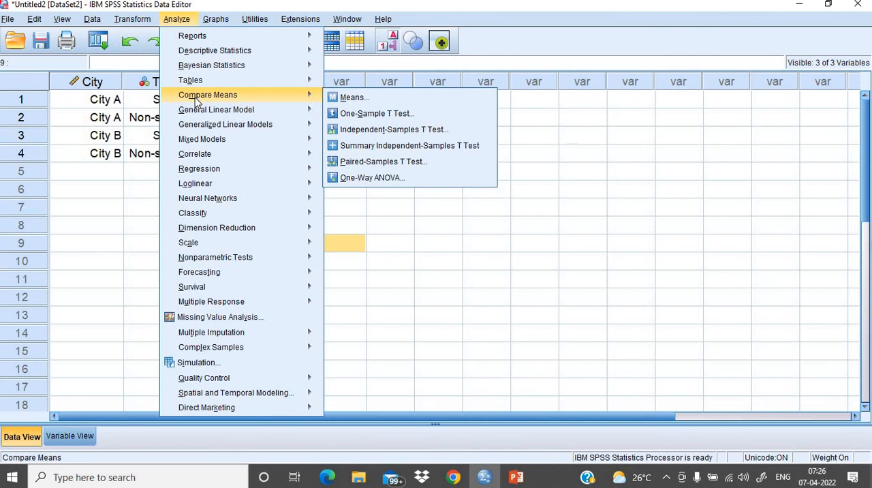
mouse_move(199, 52)
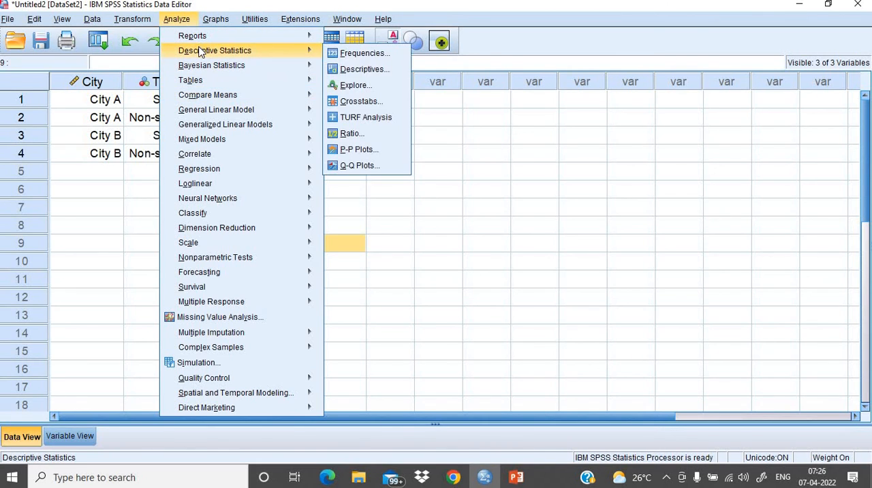
click(369, 108)
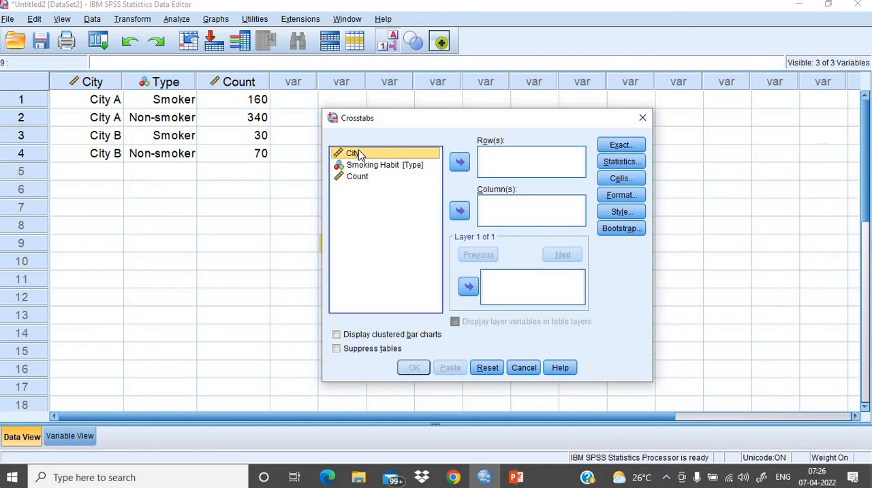
click(458, 161)
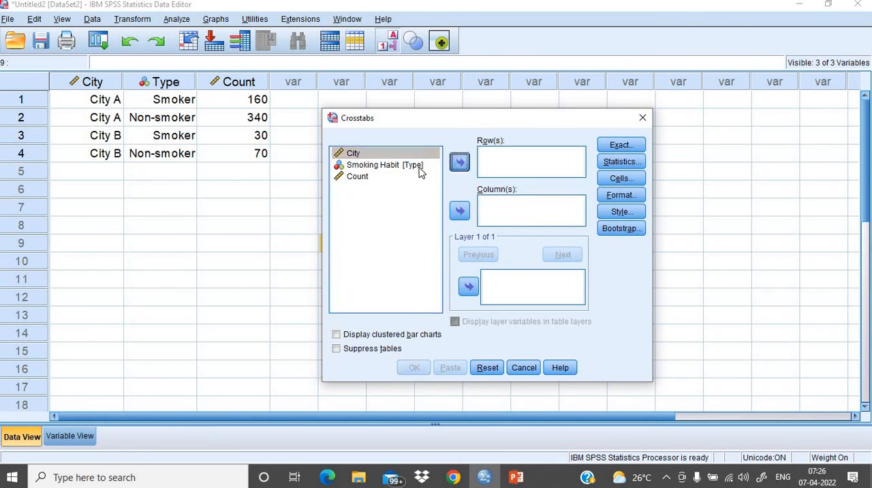
click(383, 155)
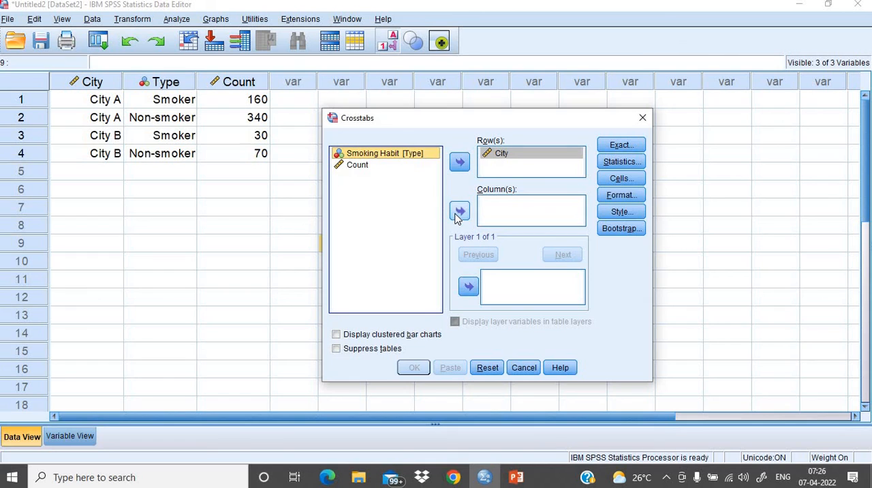
click(459, 211)
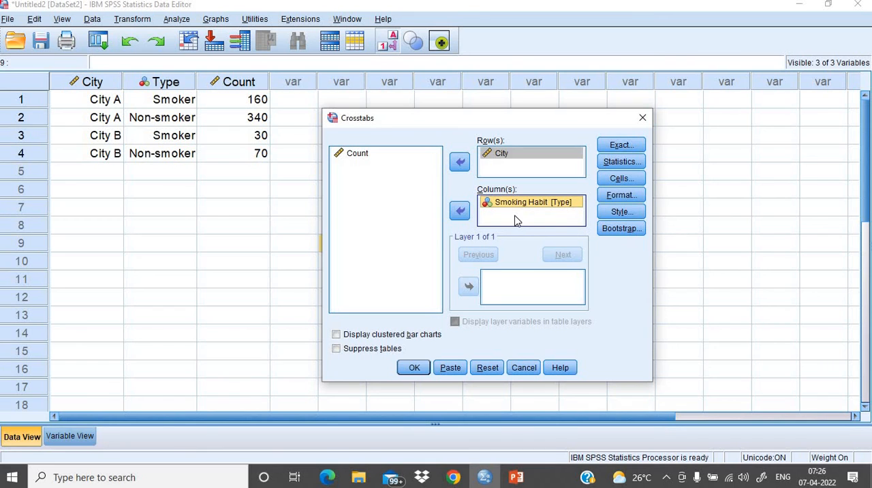
- Add the Chi-square statistic to the crosstabulation and run the analysis
click(620, 162)
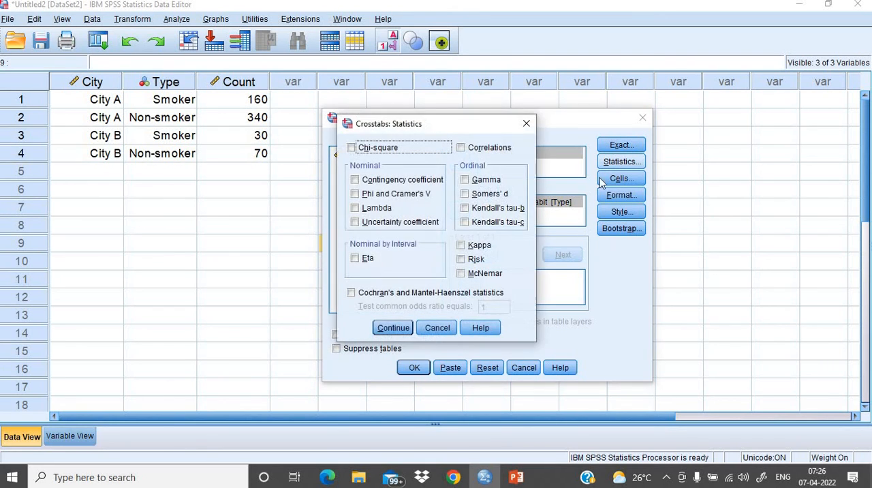
click(352, 148)
click(394, 328)
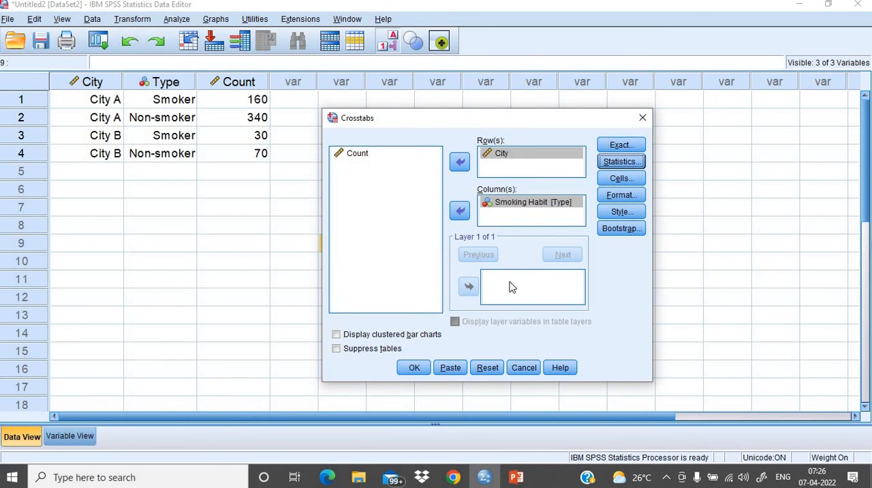
click(415, 368)
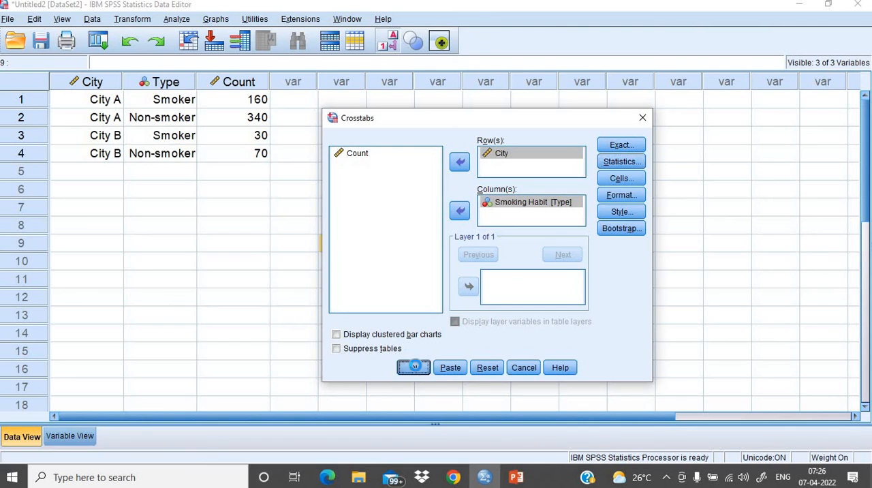
- Examine the City by Smoking Habit crosstabulation and the Pearson Chi-Square value and significance in the Chi-Square Tests table
scroll(583, 298, down, 2)
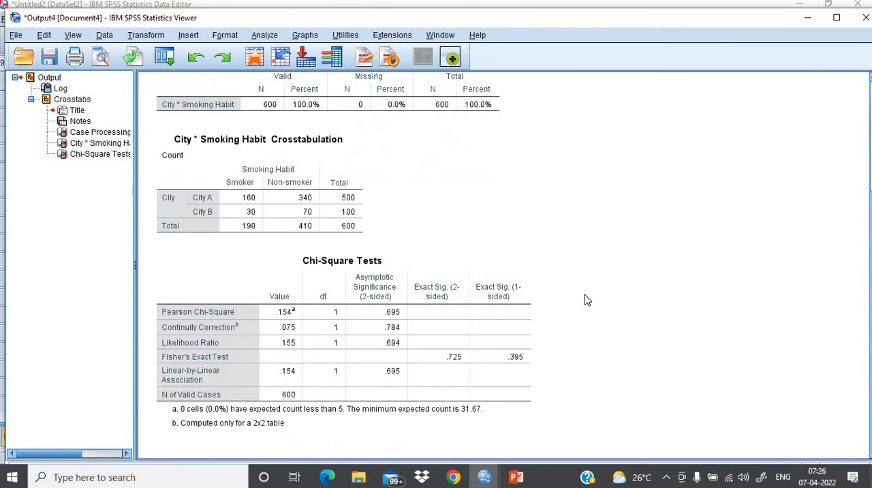
click(271, 342)
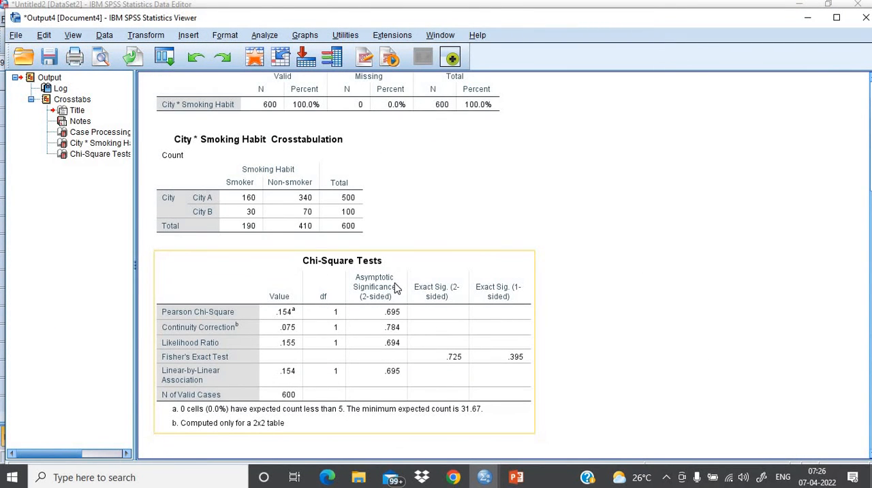
click(278, 225)
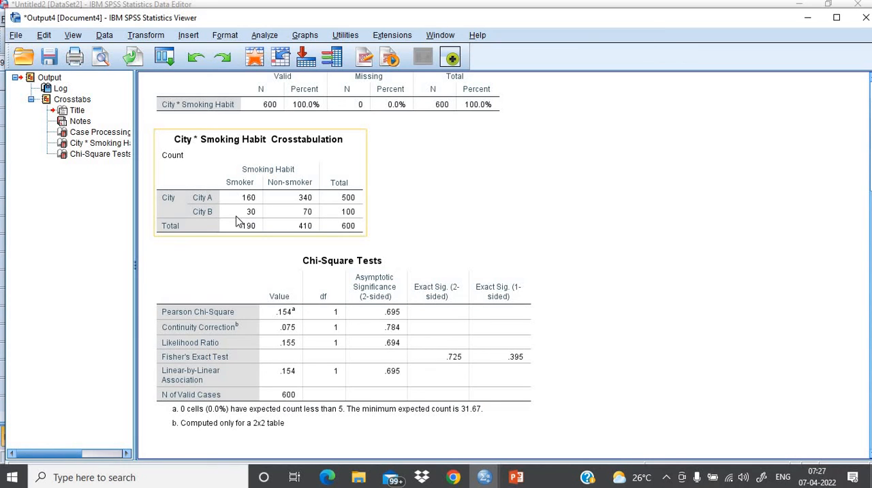
click(263, 244)
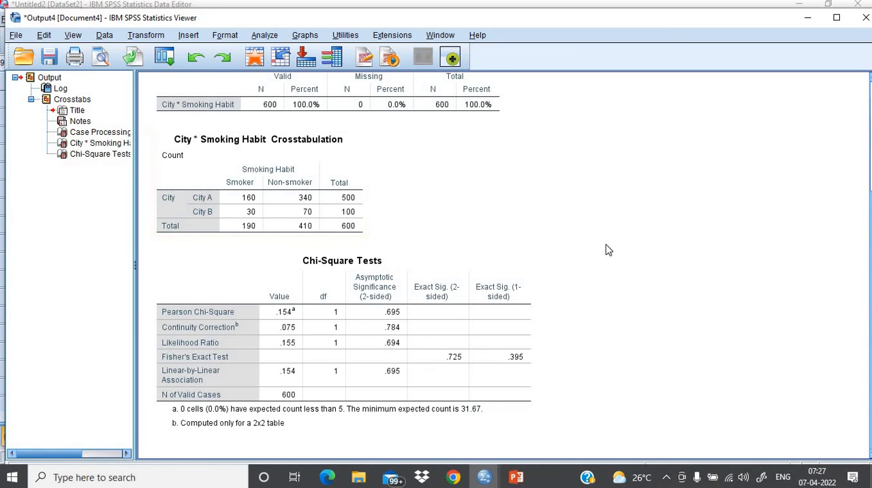
click(349, 312)
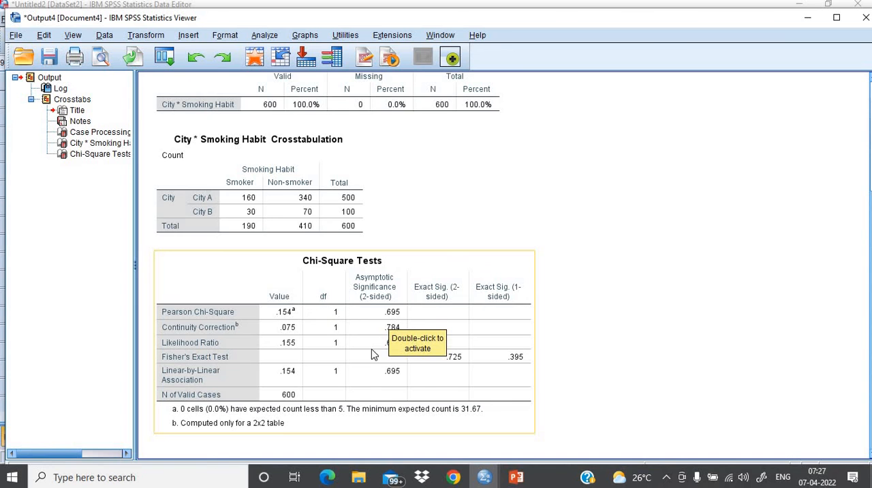
- Switch to the PowerPoint slide show and advance to the slide deriving Z and the p-value from the Chi-Square Tests table
click(516, 478)
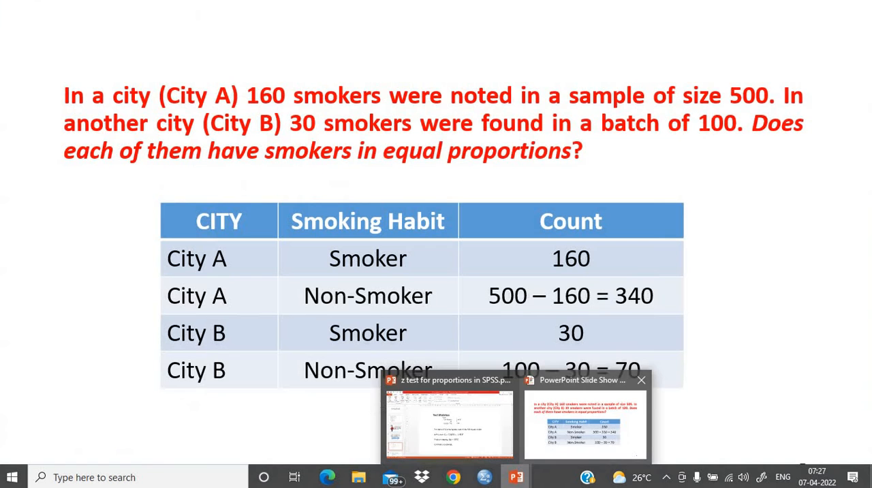
click(569, 436)
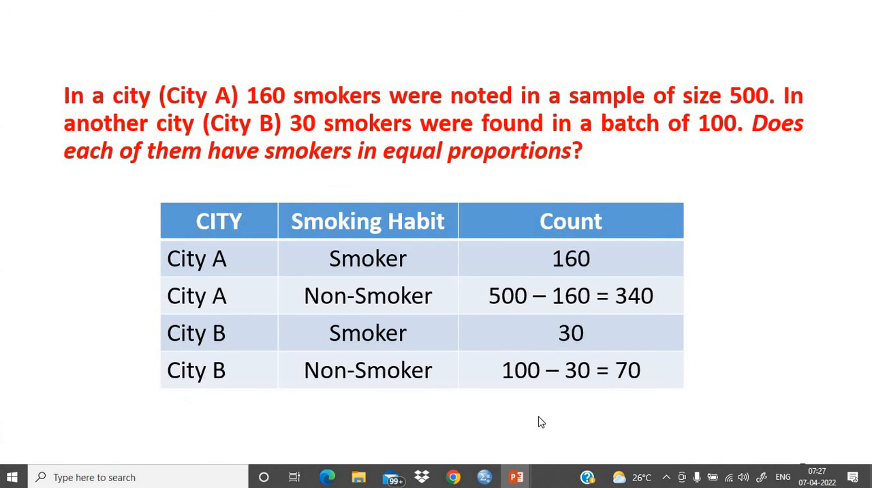
click(539, 422)
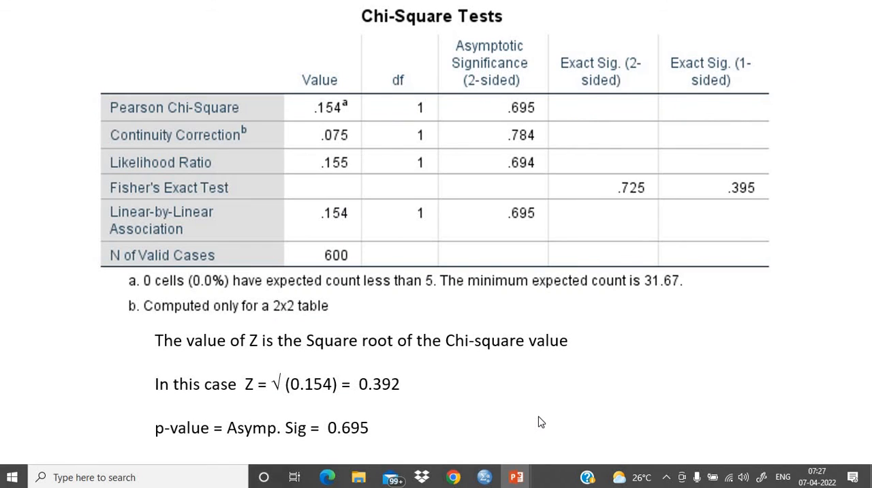